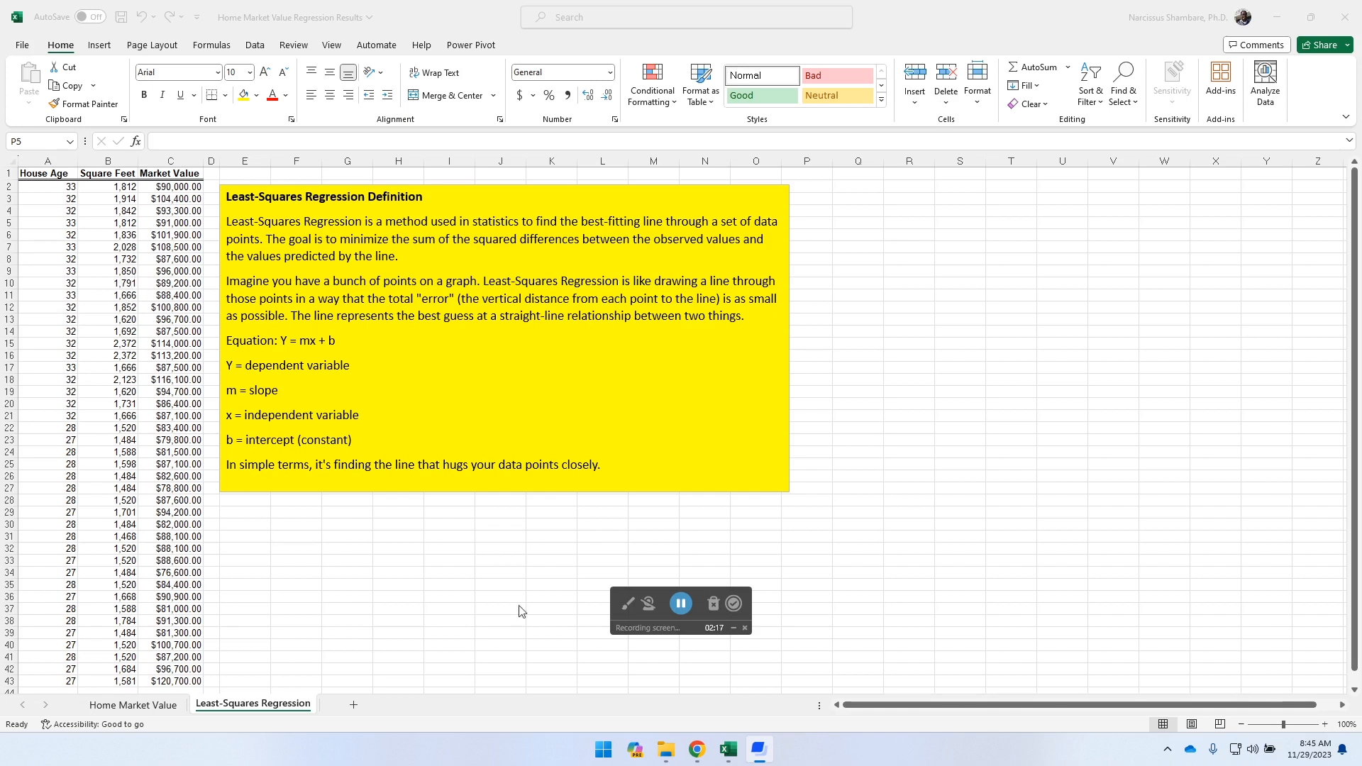
# - Move the yellow Least-Squares Regression definition text box away from the data so it starts at about column O
pyautogui.click(543, 198)
pyautogui.click(571, 186)
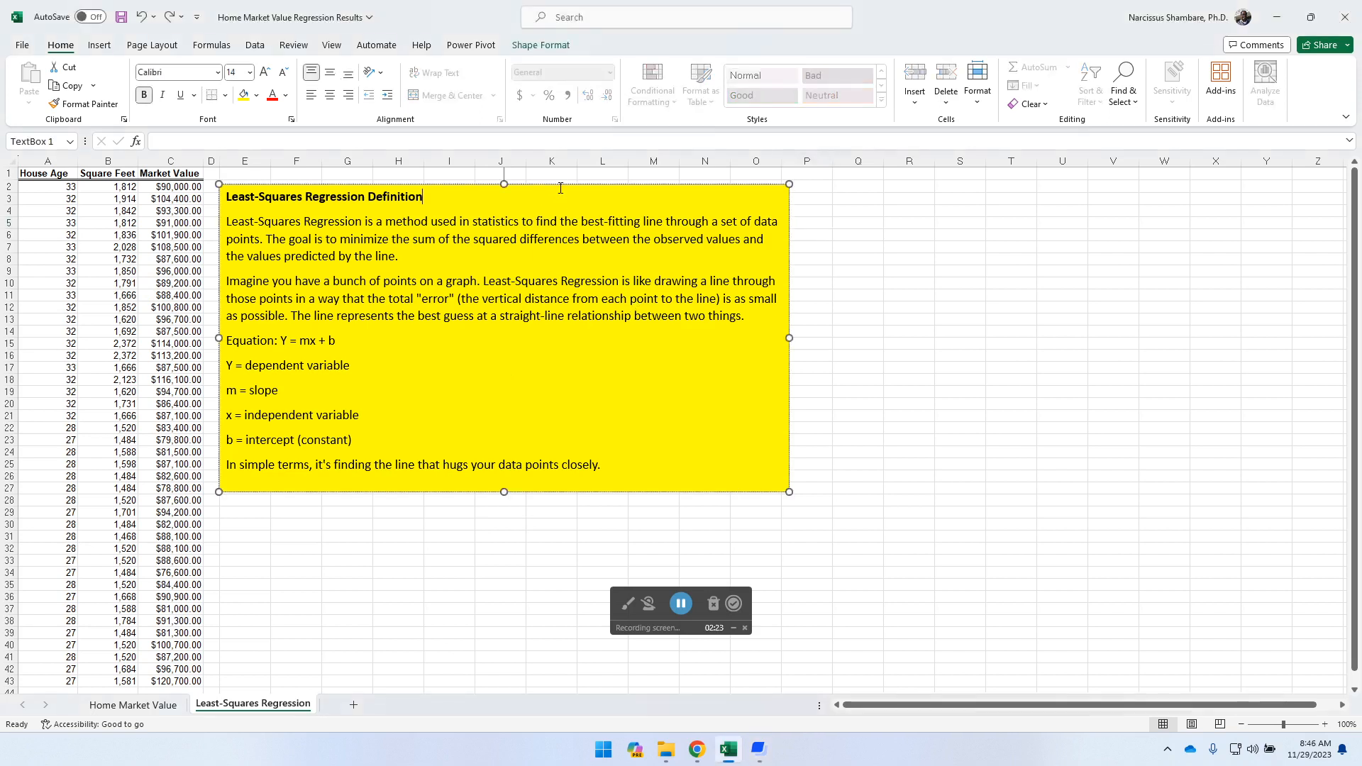
pyautogui.moveTo(572, 186); pyautogui.dragTo(1072, 175)
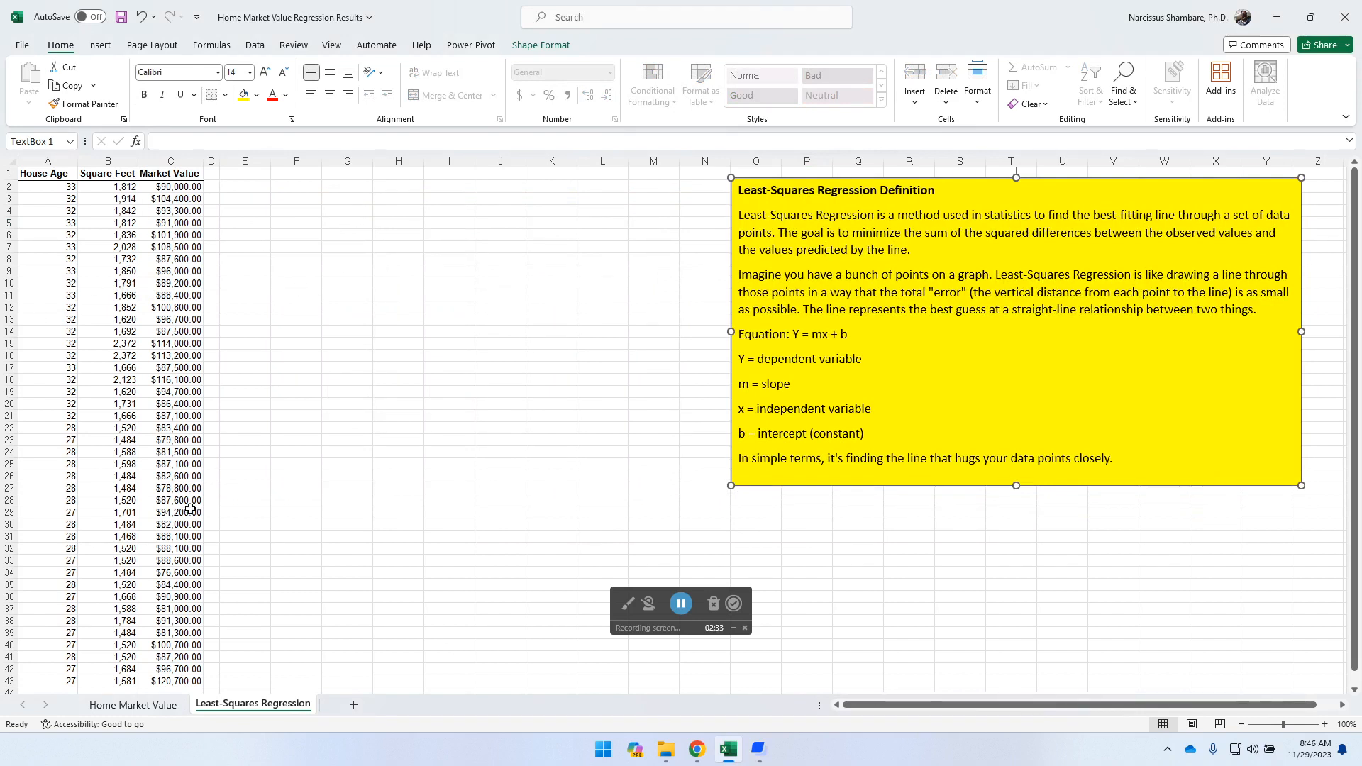
# - Insert a markers-only scatter chart of Square Feet and Market Value (B1:C43) and place it beside the data at column E
pyautogui.moveTo(123, 177); pyautogui.dragTo(186, 685)
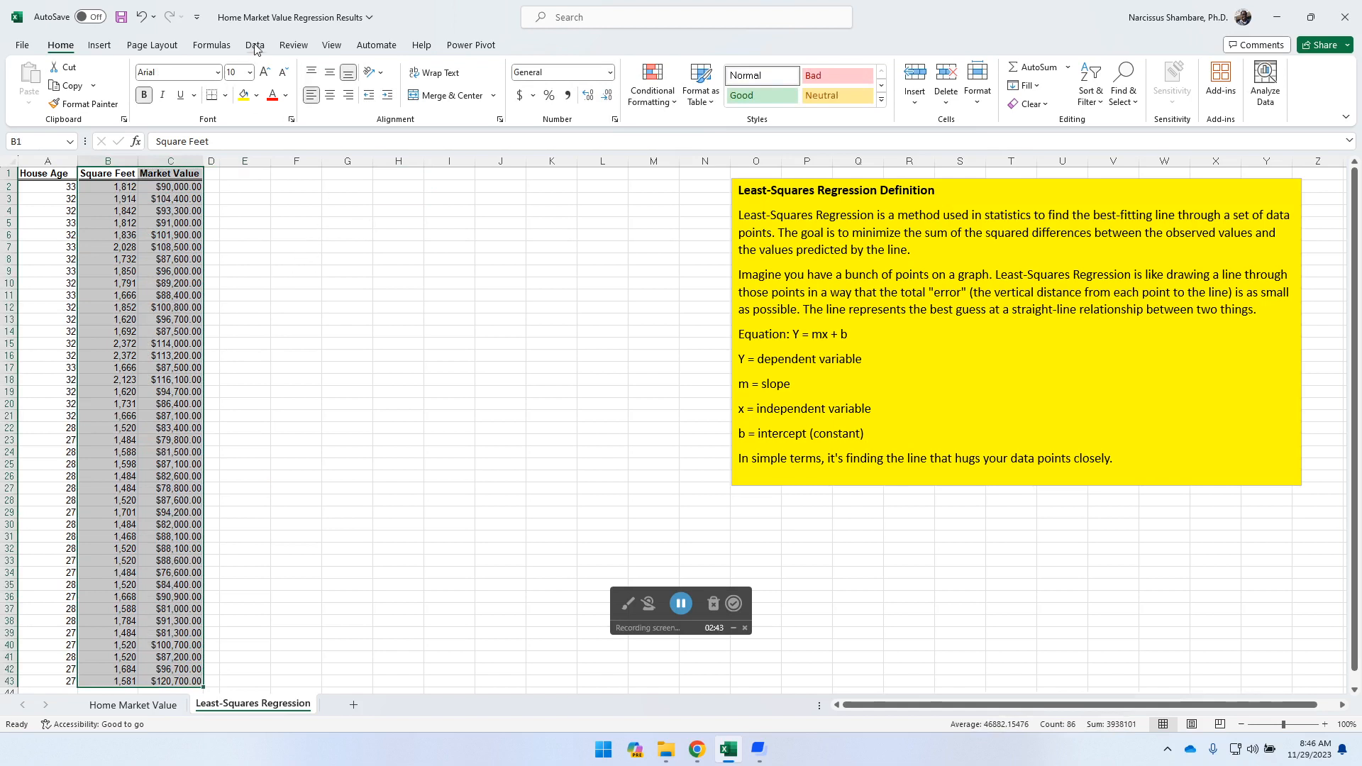
pyautogui.click(98, 47)
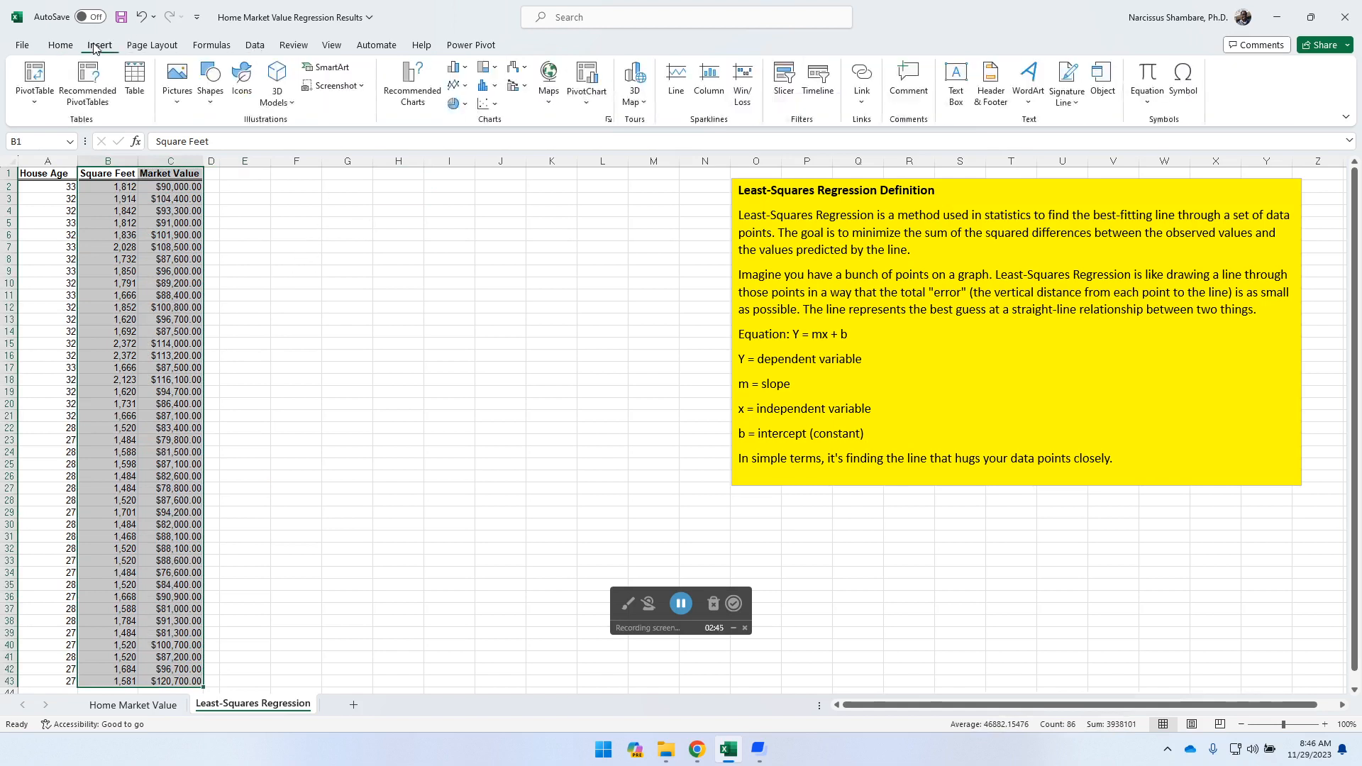
pyautogui.click(495, 105)
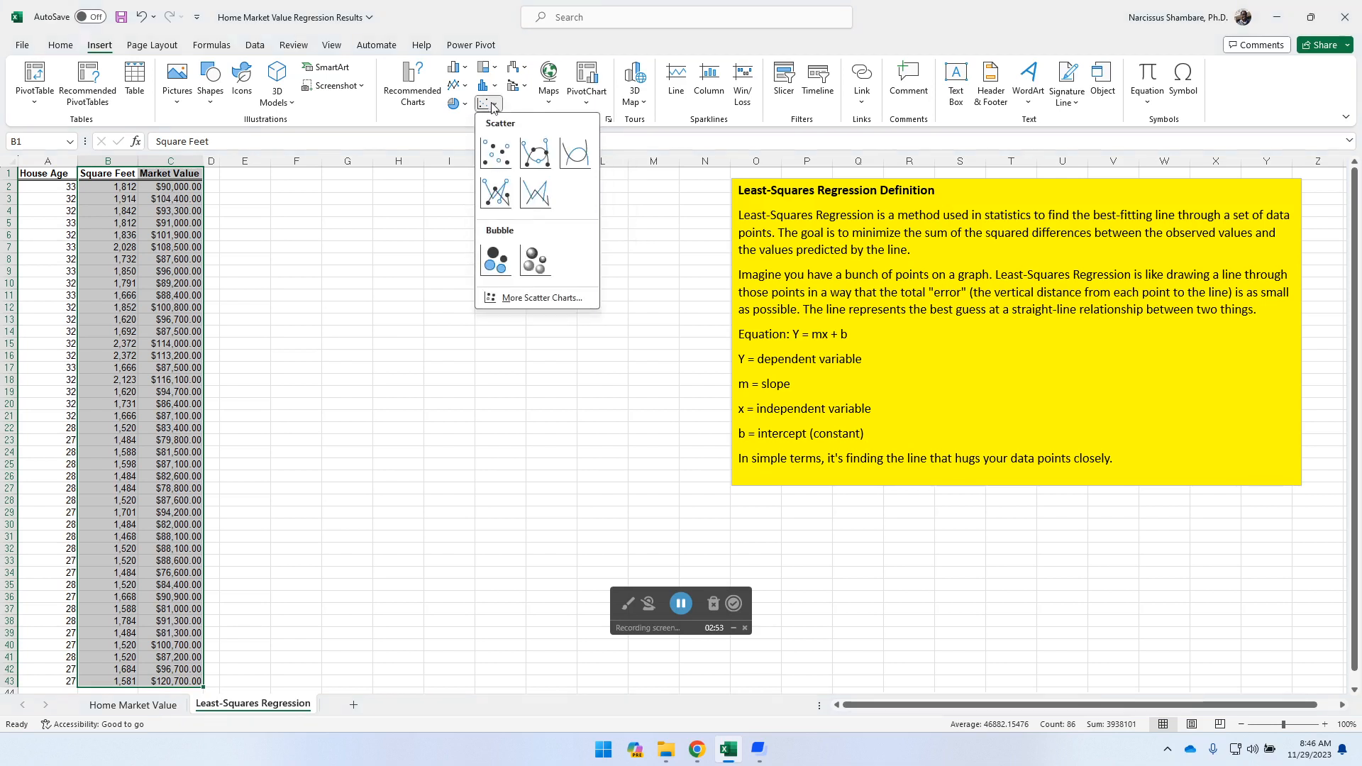
pyautogui.click(500, 149)
pyautogui.moveTo(767, 342); pyautogui.dragTo(482, 190)
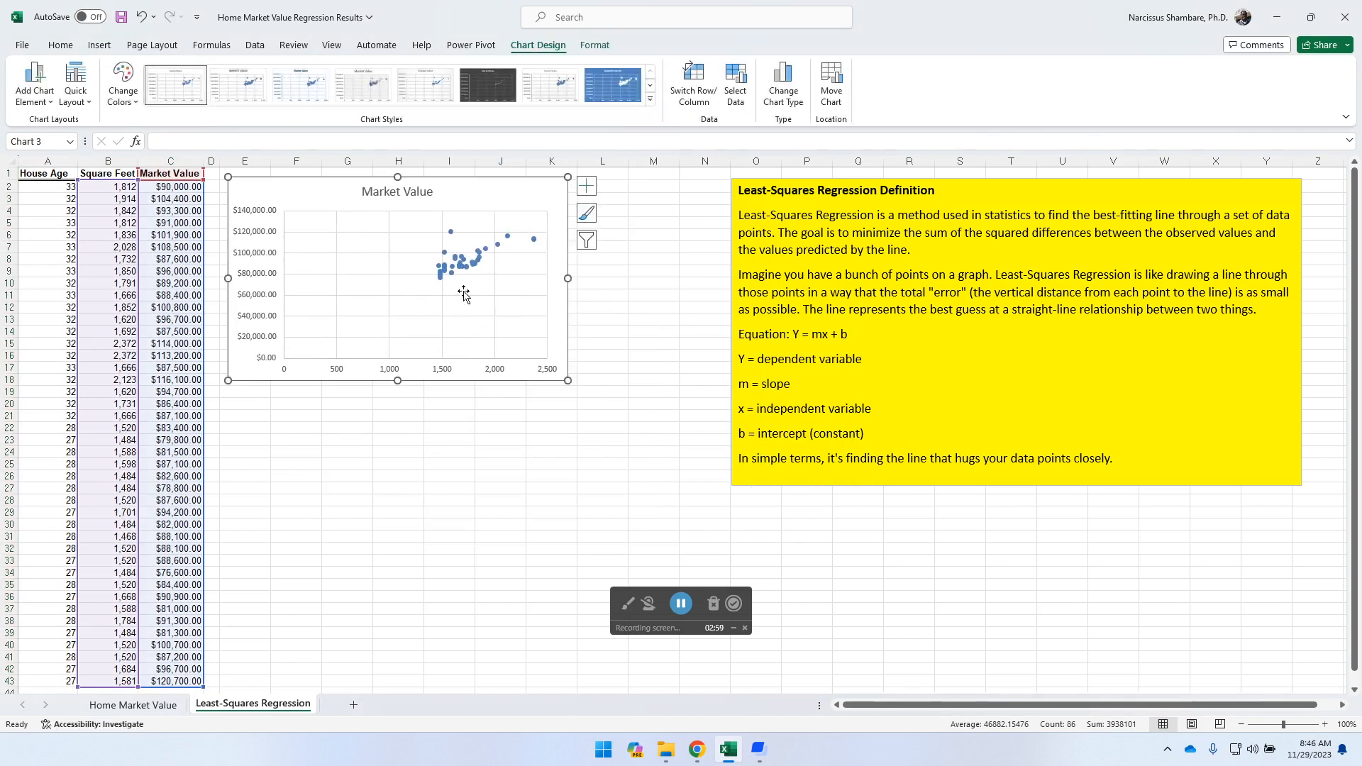
# - Set the minimum bound of the scatter chart's horizontal axis to 1400
pyautogui.moveTo(478, 270)
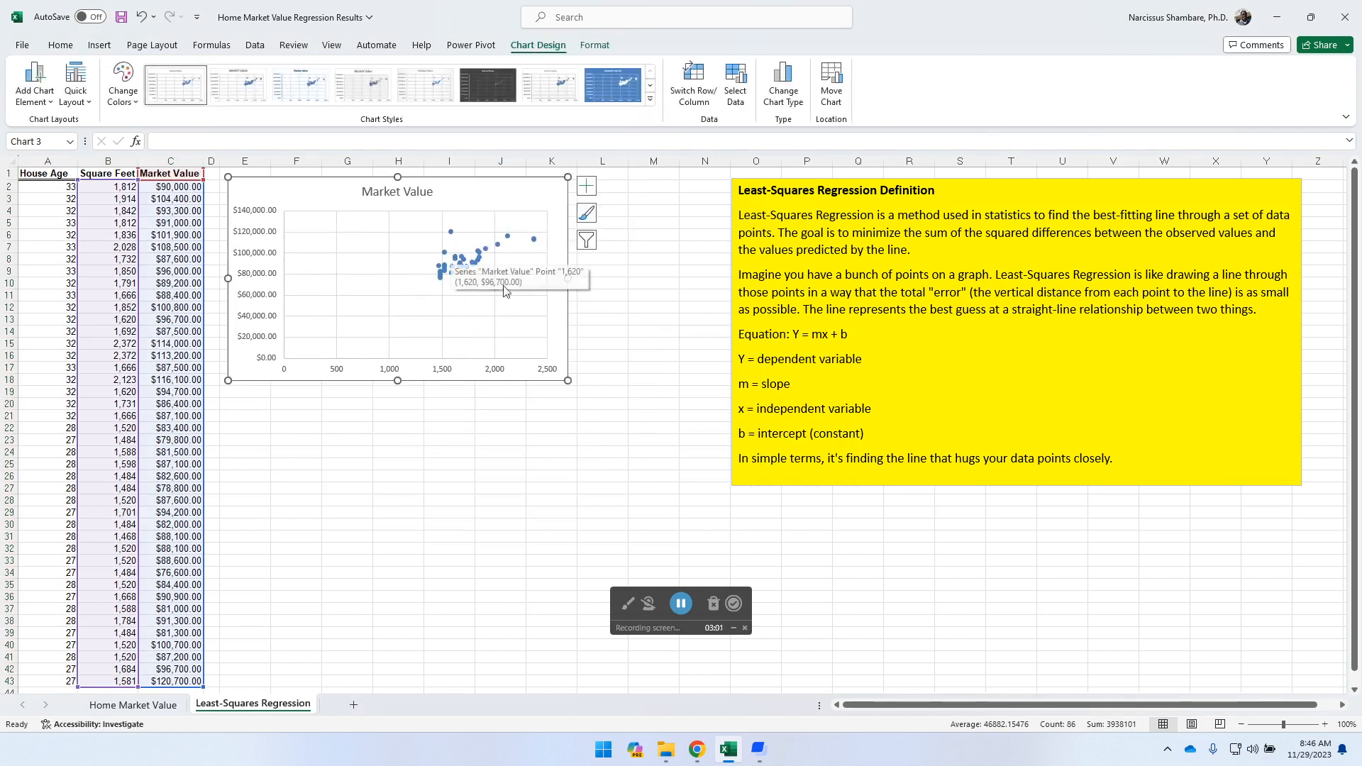
pyautogui.click(435, 372)
pyautogui.doubleClick(436, 372)
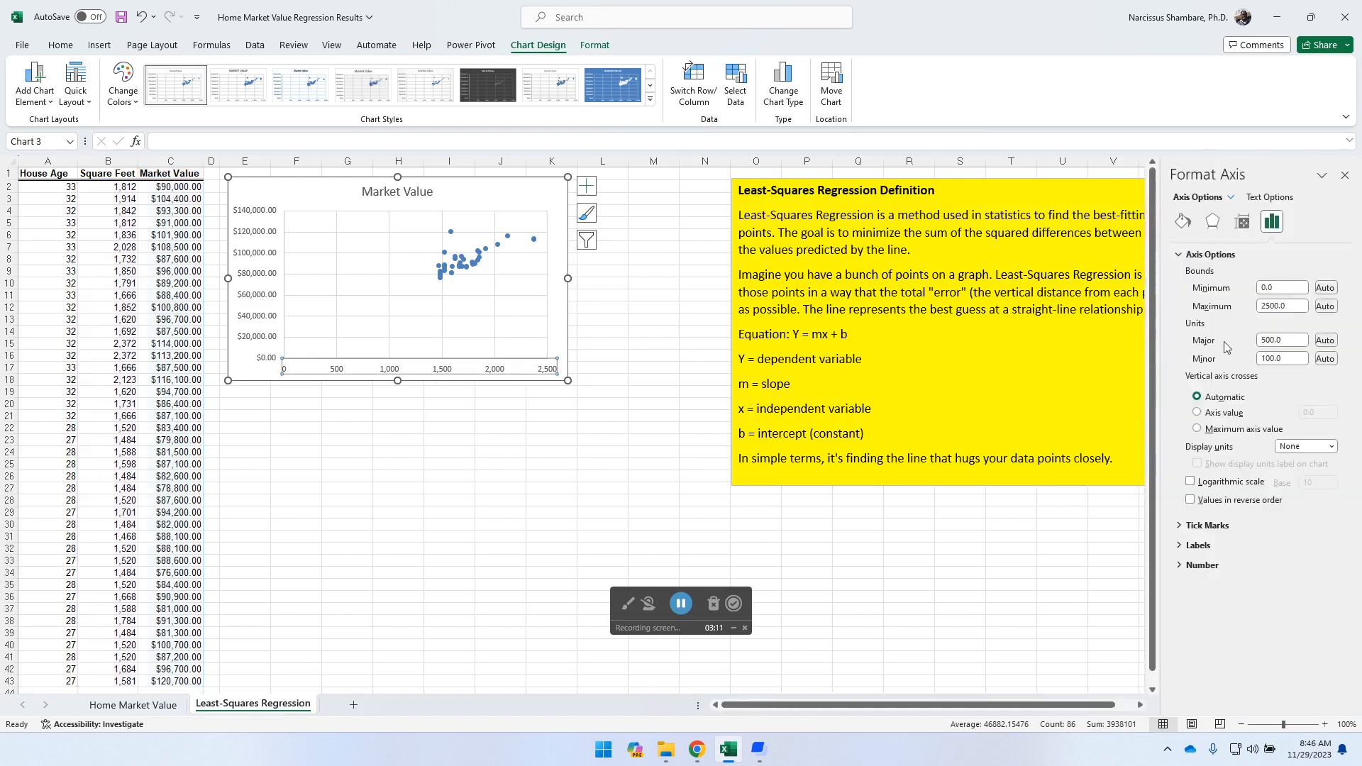
pyautogui.click(1287, 289)
pyautogui.write('1400')
pyautogui.press('Return')
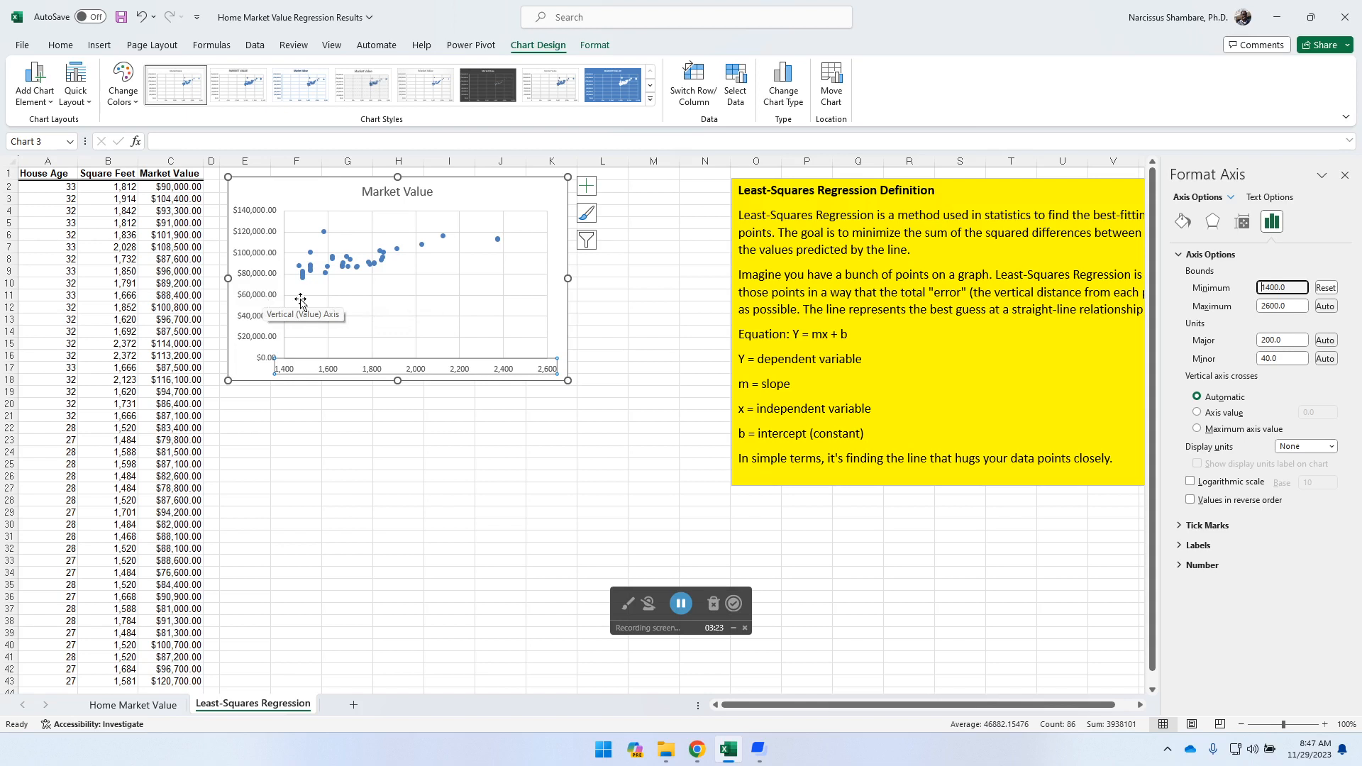
# - Set the vertical axis minimum to 65000 and enlarge the chart to extend to about column M and row 28
pyautogui.click(259, 297)
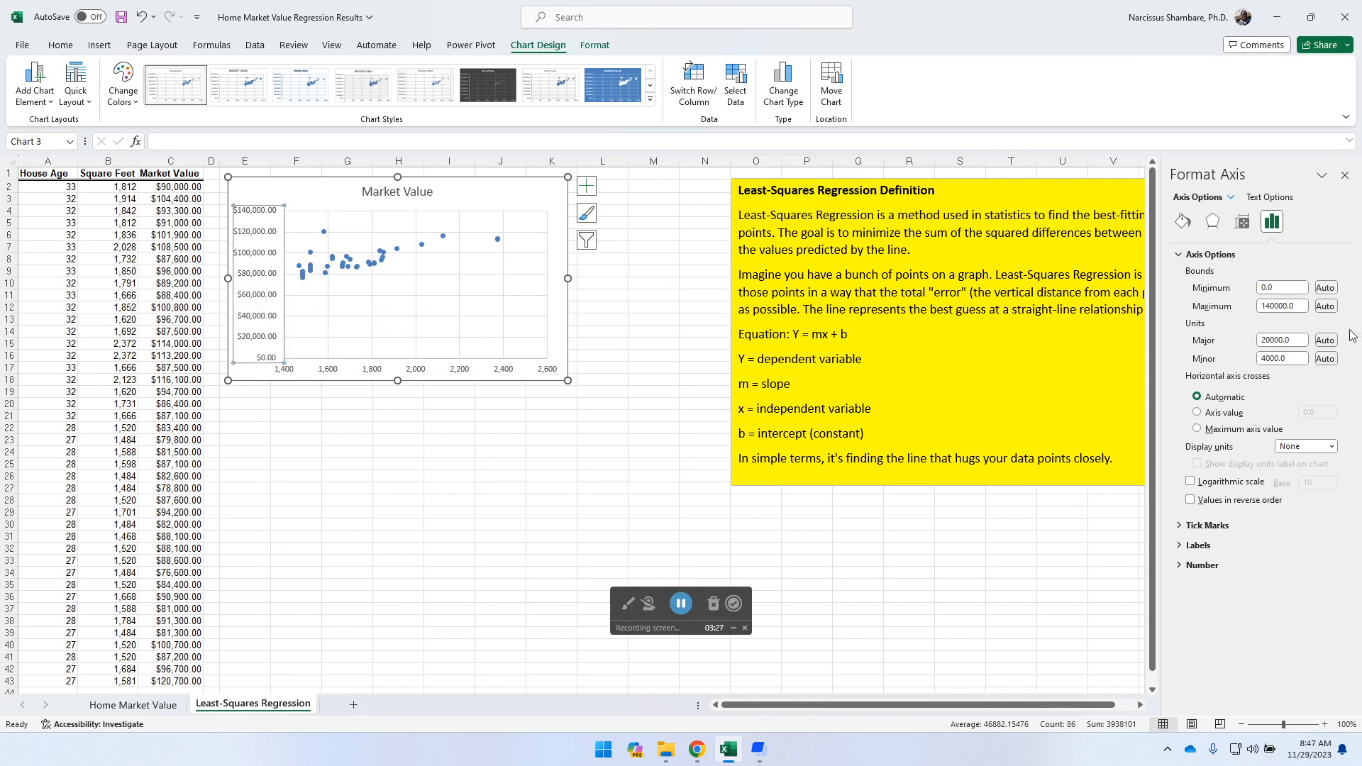
pyautogui.doubleClick(1289, 287)
pyautogui.write('65000')
pyautogui.press('Return')
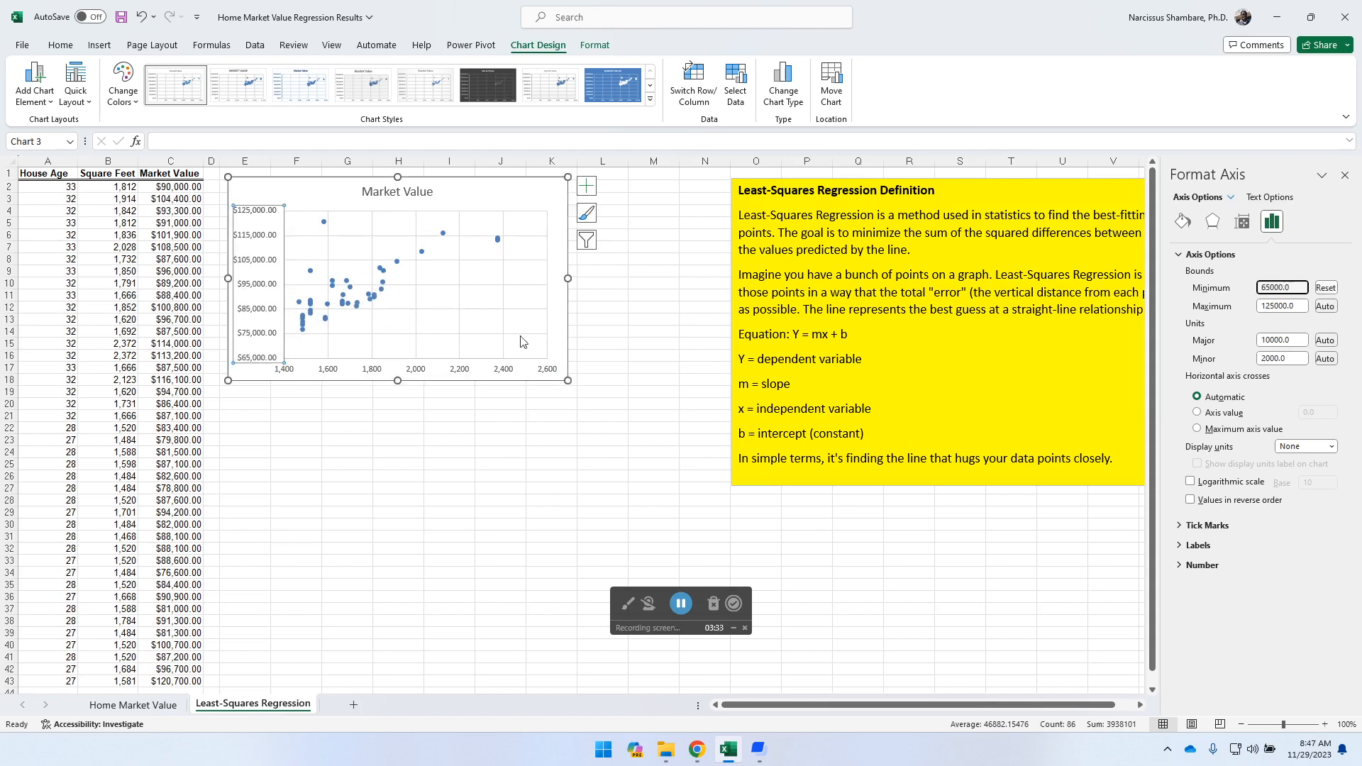
pyautogui.moveTo(567, 380); pyautogui.dragTo(678, 505)
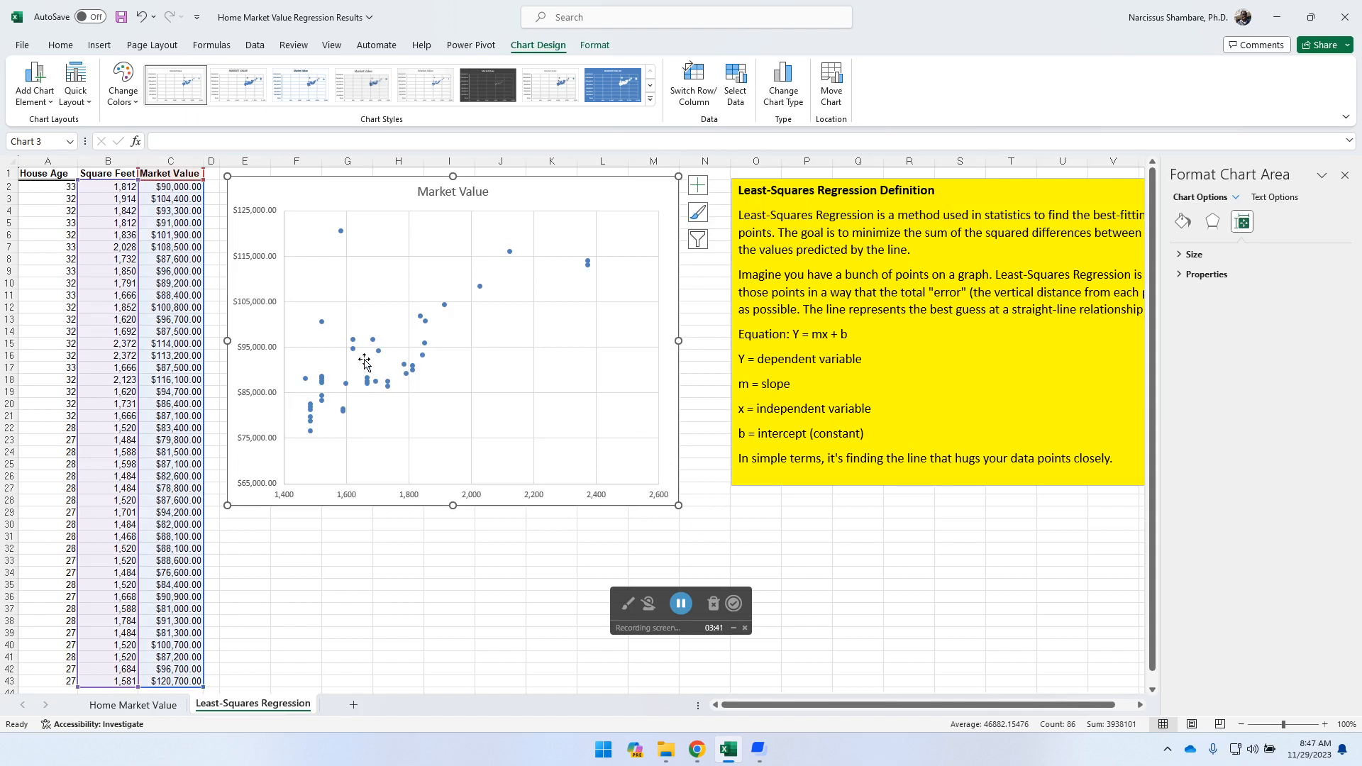
pyautogui.click(1345, 175)
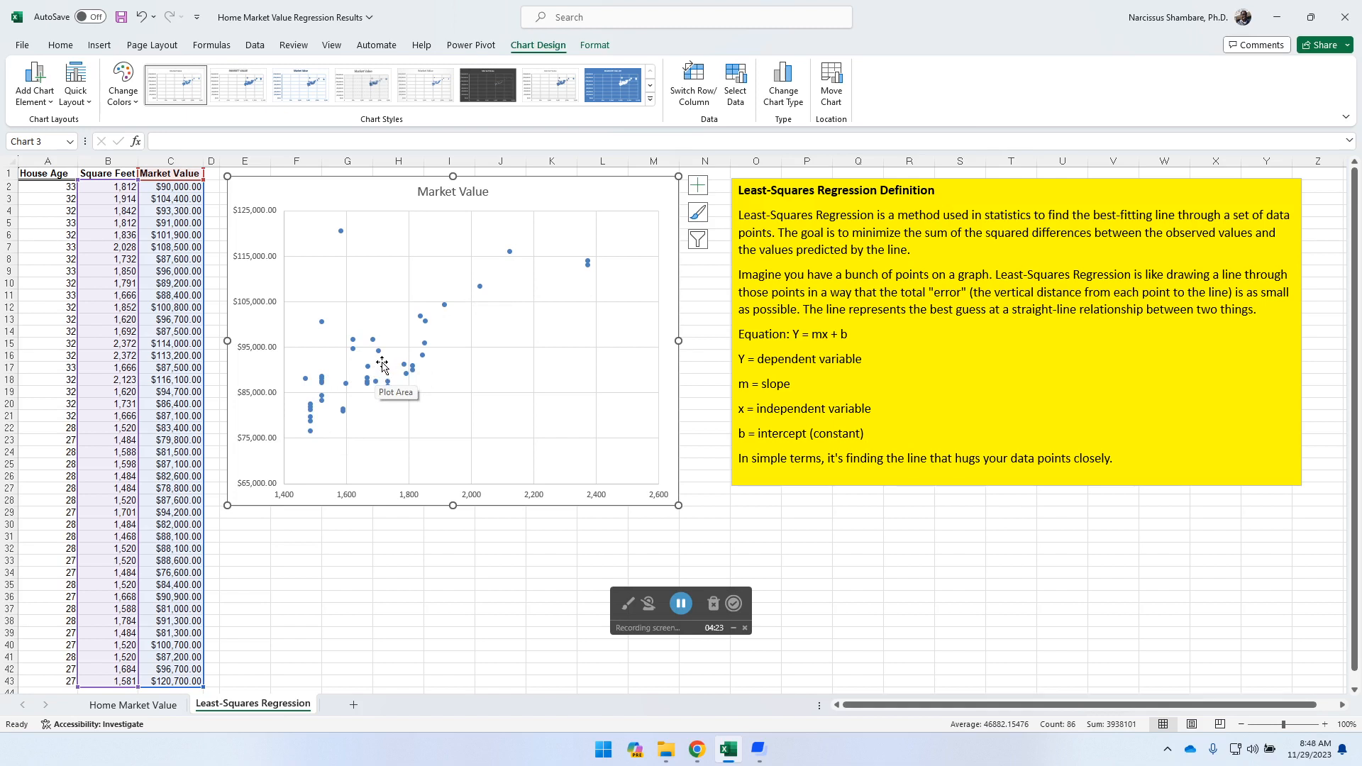
# - Add a linear trendline to the Market Value scatter chart and open its detailed formatting options
pyautogui.click(699, 189)
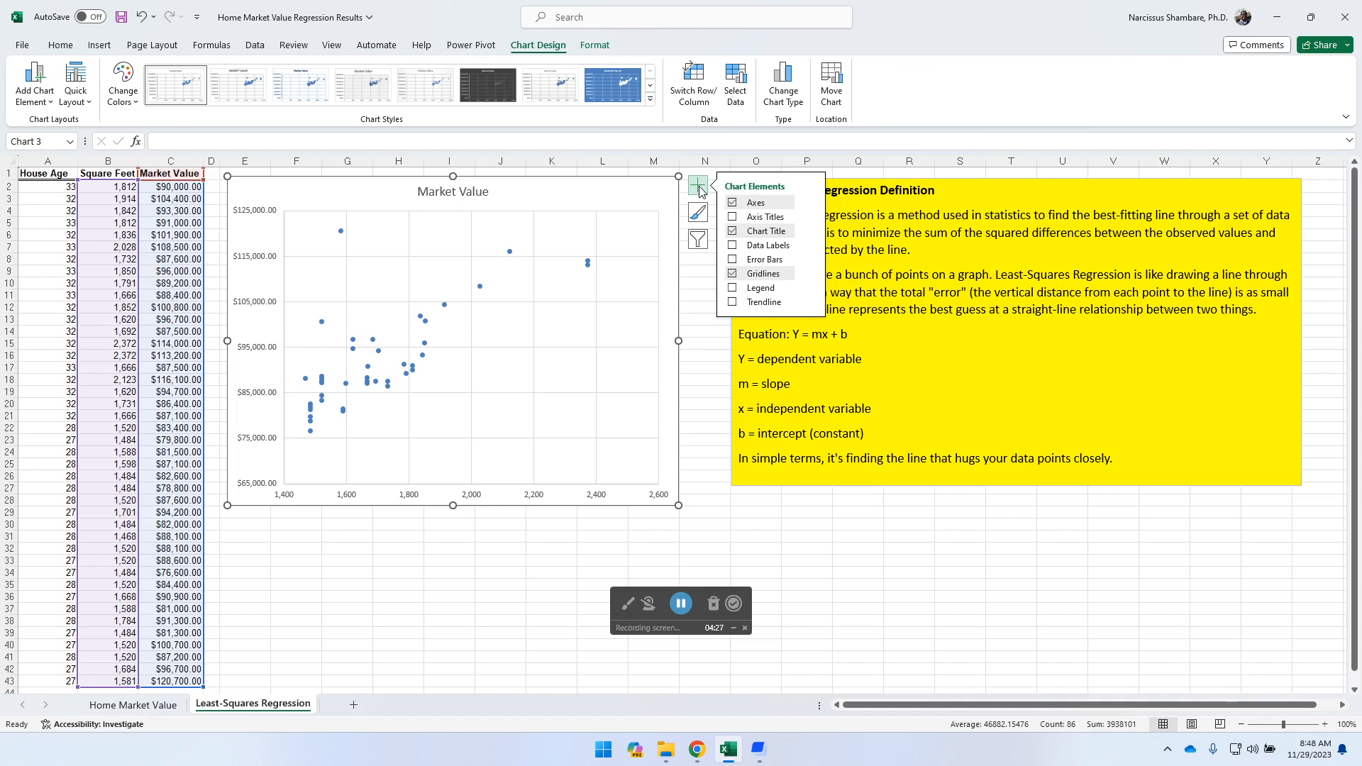
pyautogui.click(734, 303)
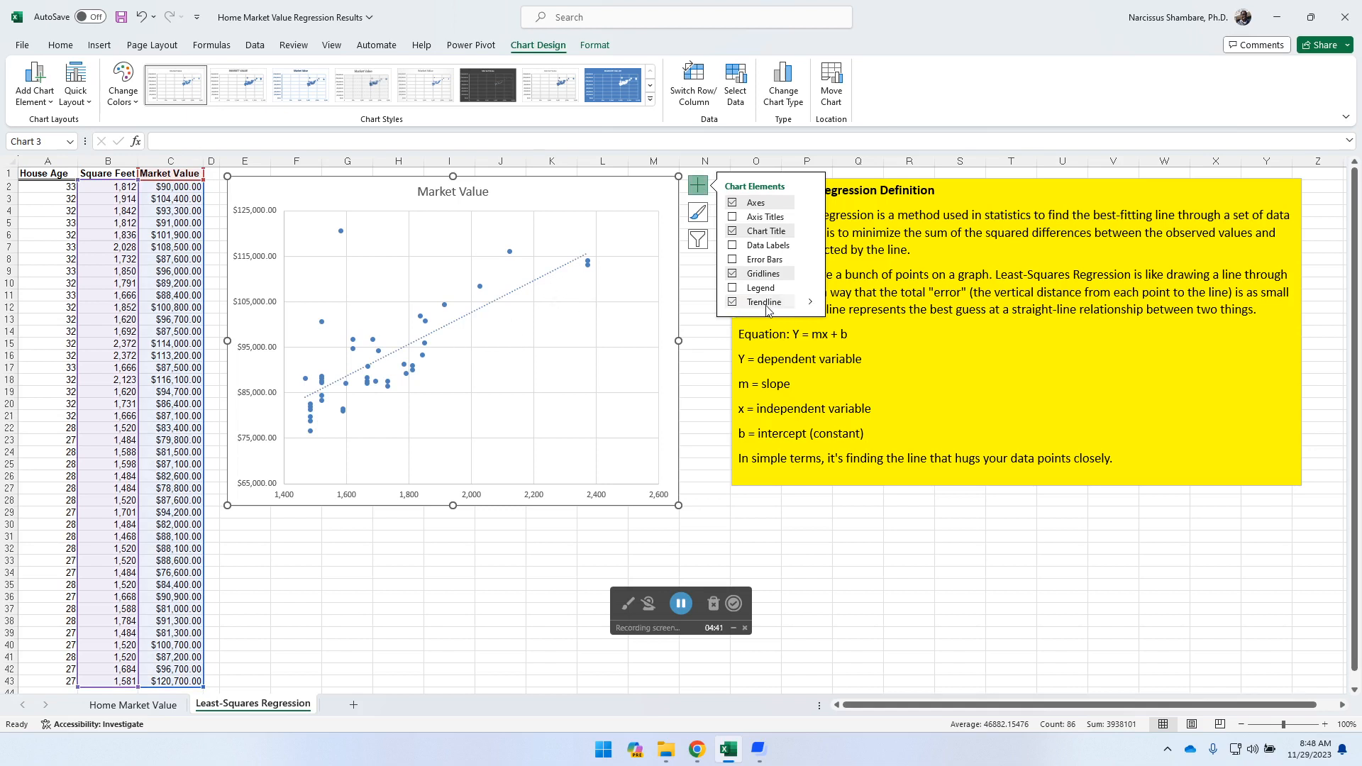
pyautogui.click(811, 303)
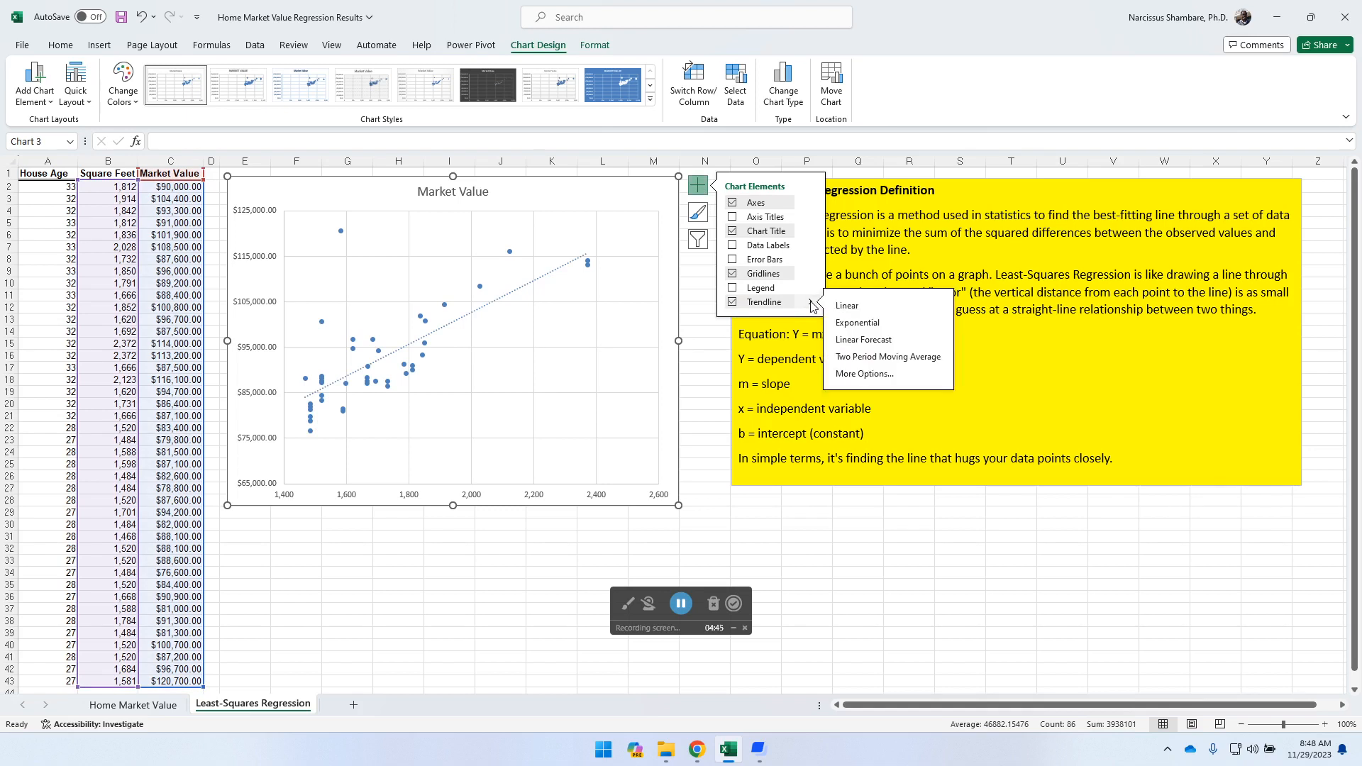
pyautogui.click(873, 376)
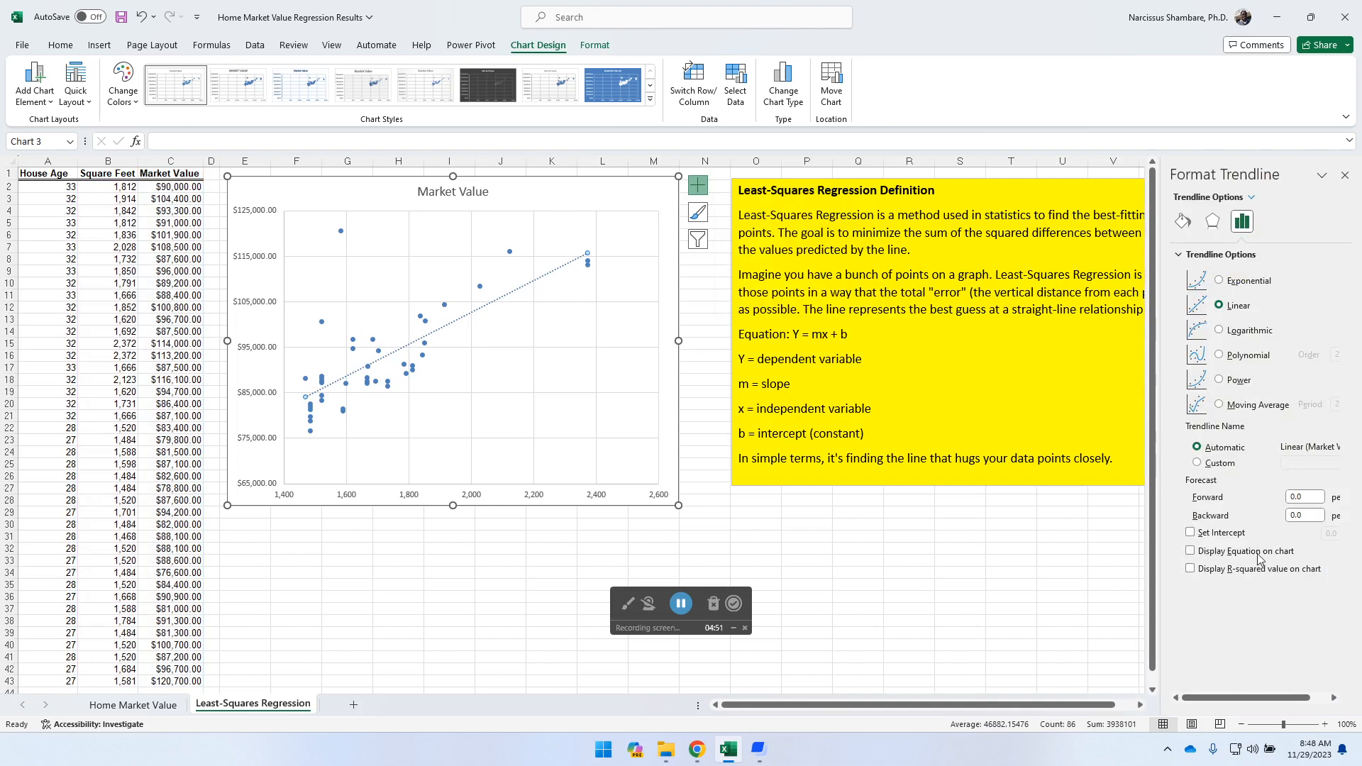
# - Display the trendline's equation and R-squared value on the chart, placing the label just below the chart title
pyautogui.click(1191, 552)
pyautogui.moveTo(537, 249); pyautogui.dragTo(434, 219)
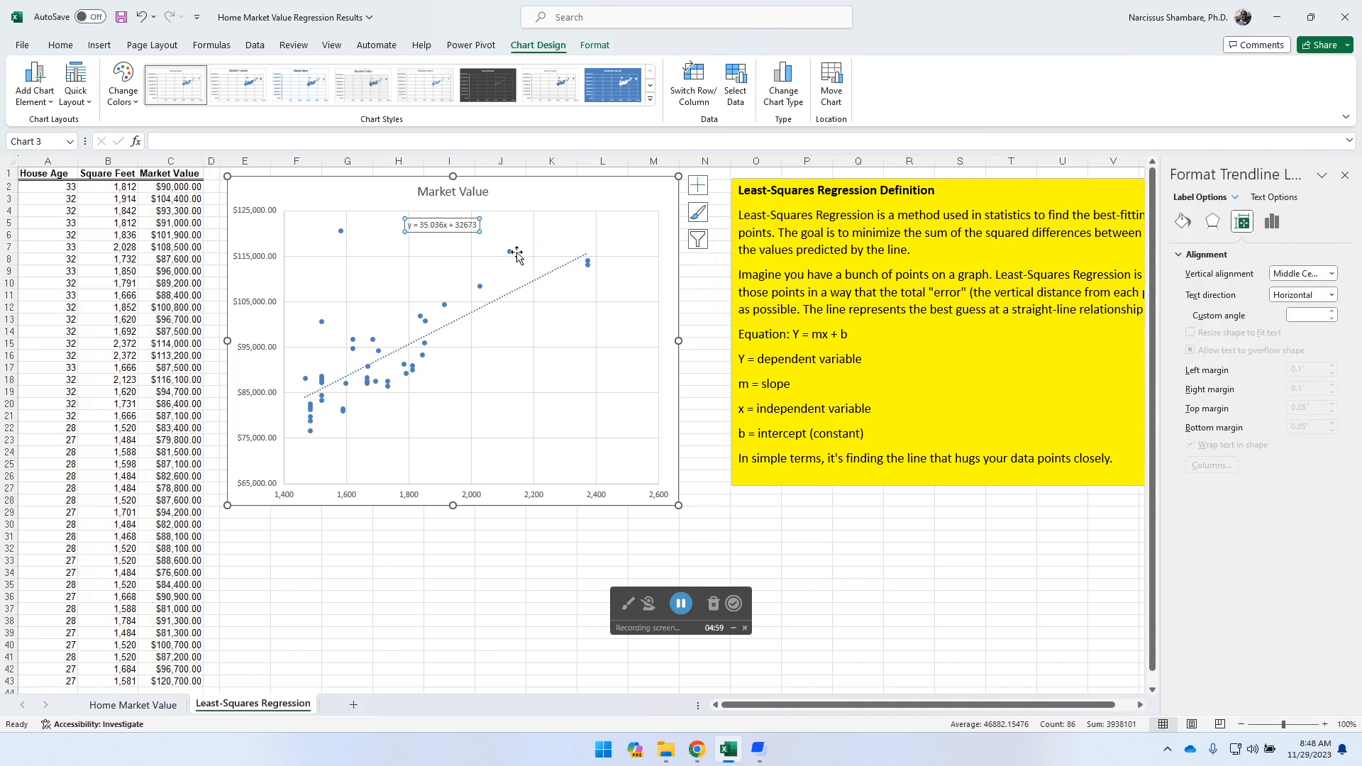
pyautogui.click(553, 277)
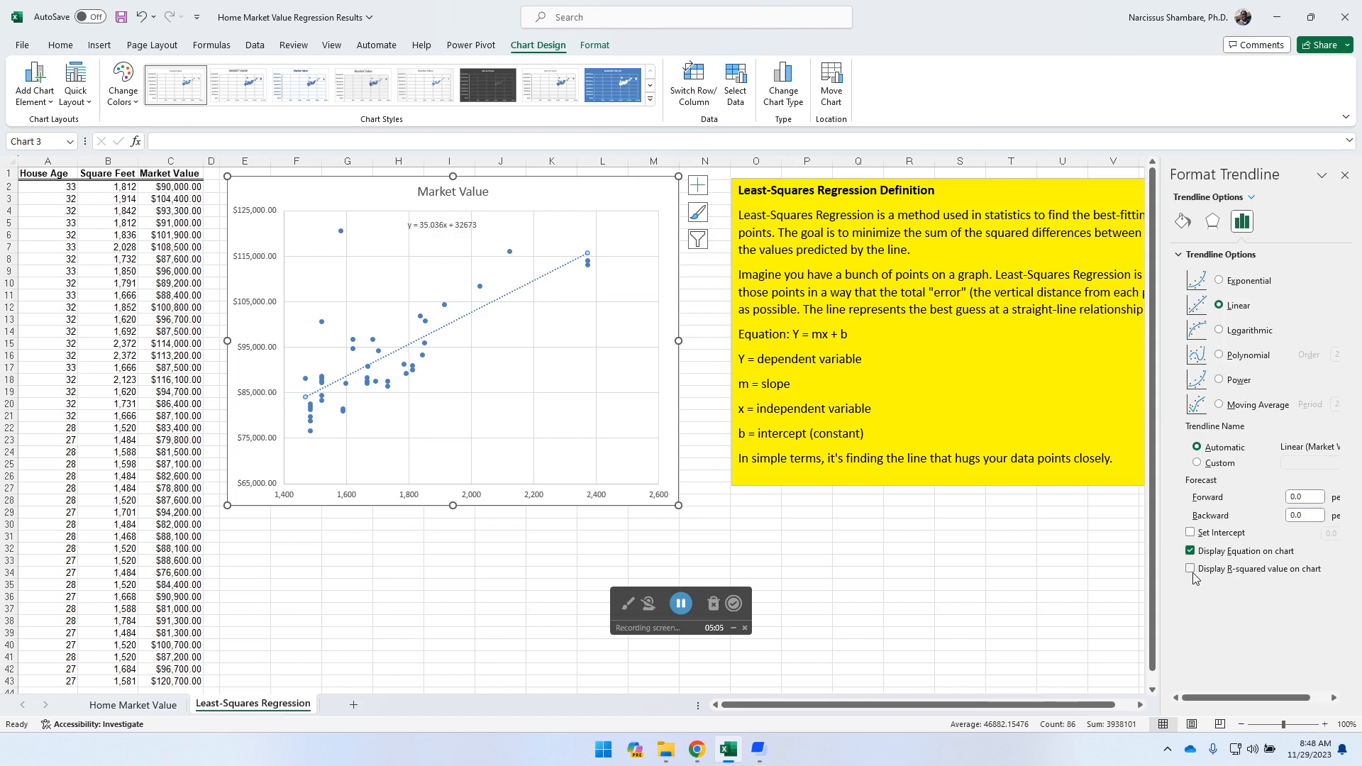
pyautogui.click(1191, 570)
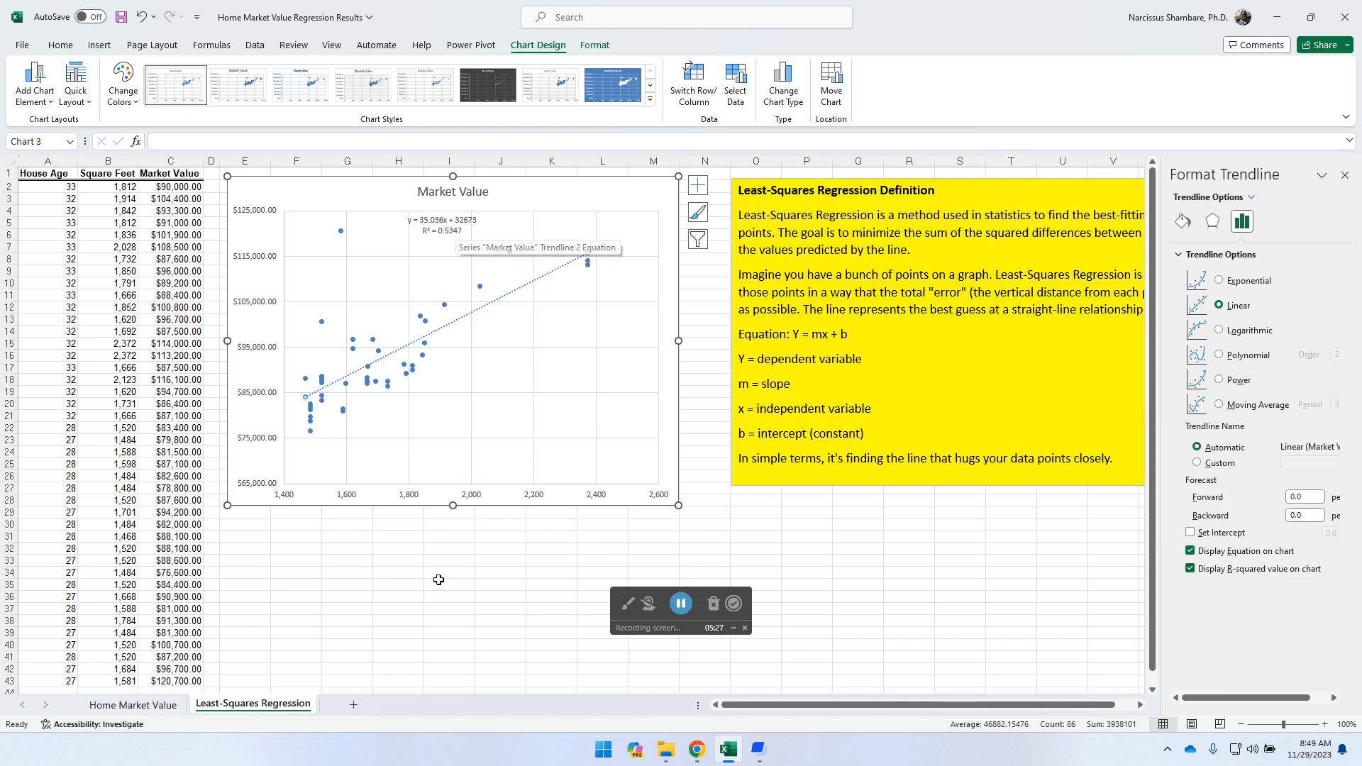
# - Enter the label "Y =" in G31 and the text (35.036*1750)+32673 in H31
pyautogui.click(344, 538)
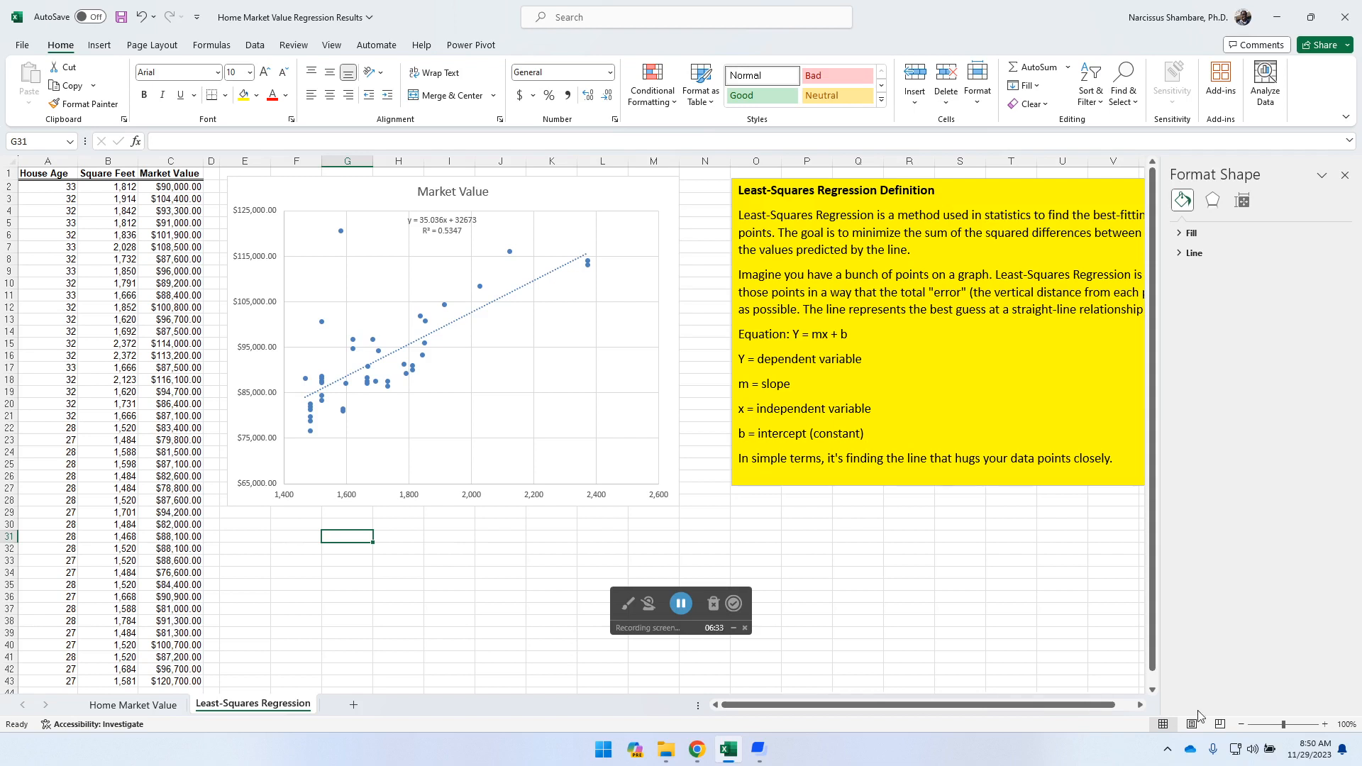
pyautogui.write('Y')
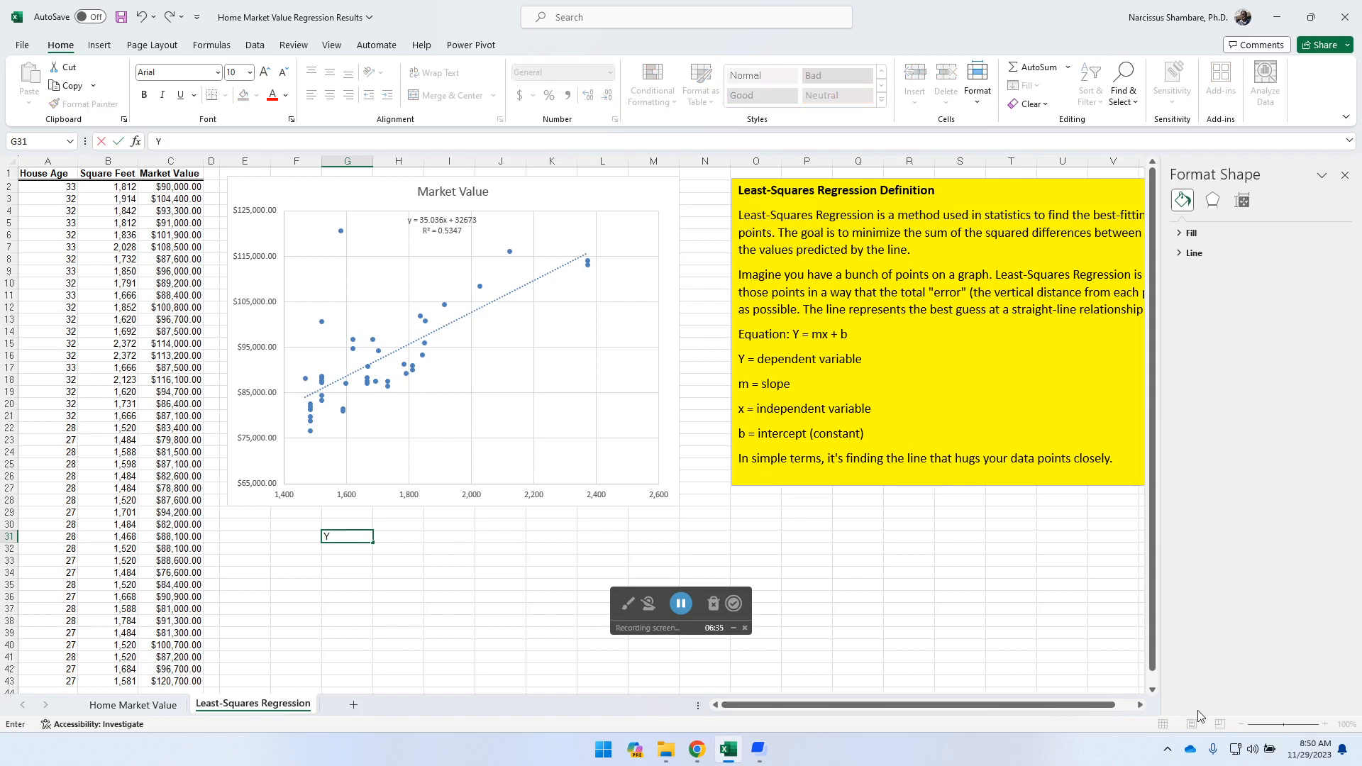
pyautogui.write(' =')
pyautogui.press('Tab')
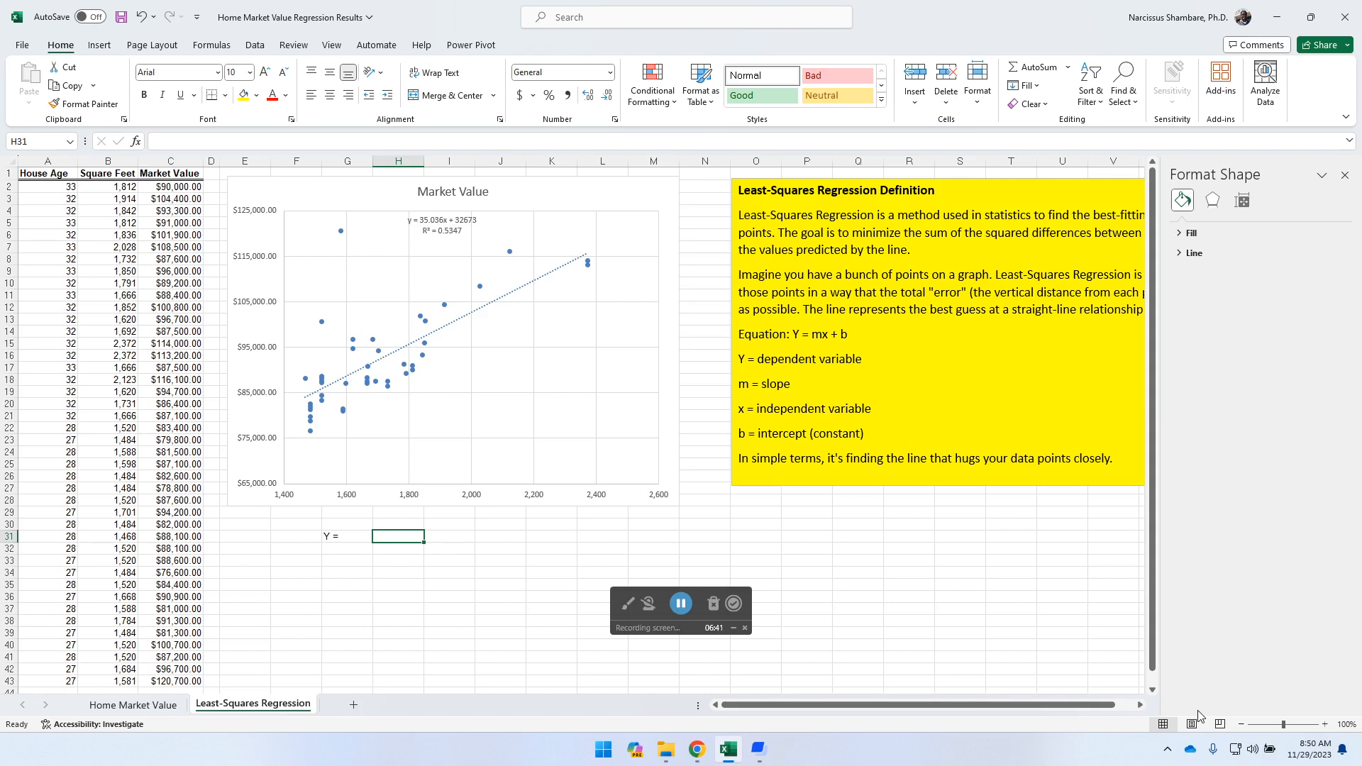
pyautogui.write('(35.036*')
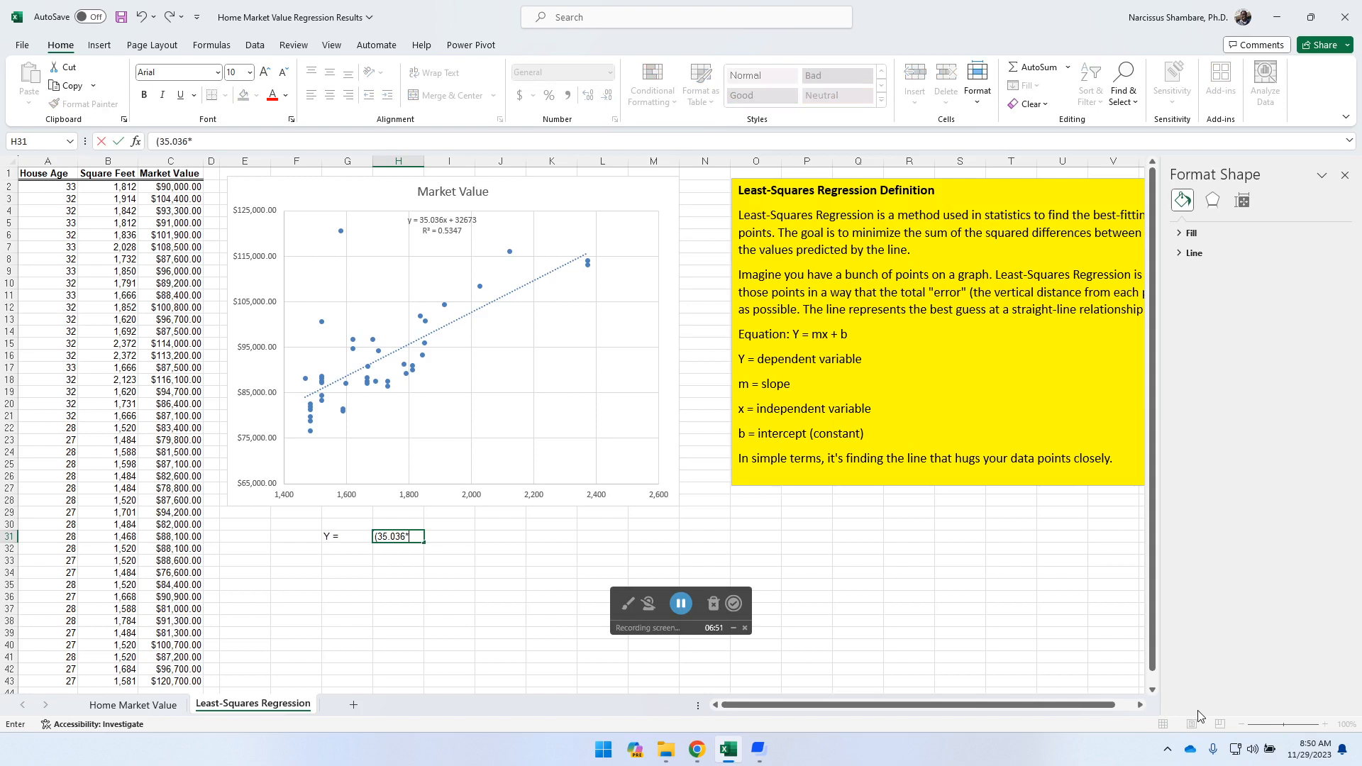
pyautogui.write('1750)+')
pyautogui.write('32')
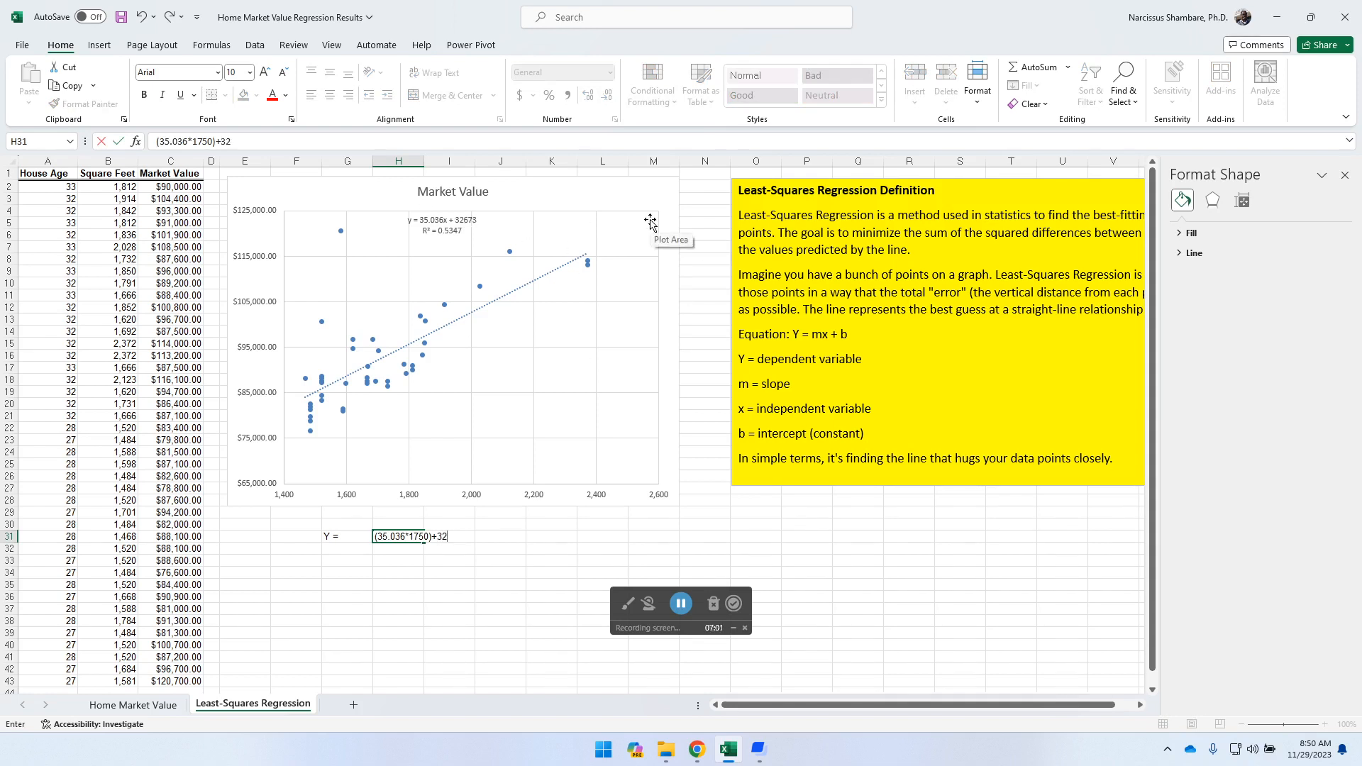
pyautogui.write('673')
pyautogui.press('Return')
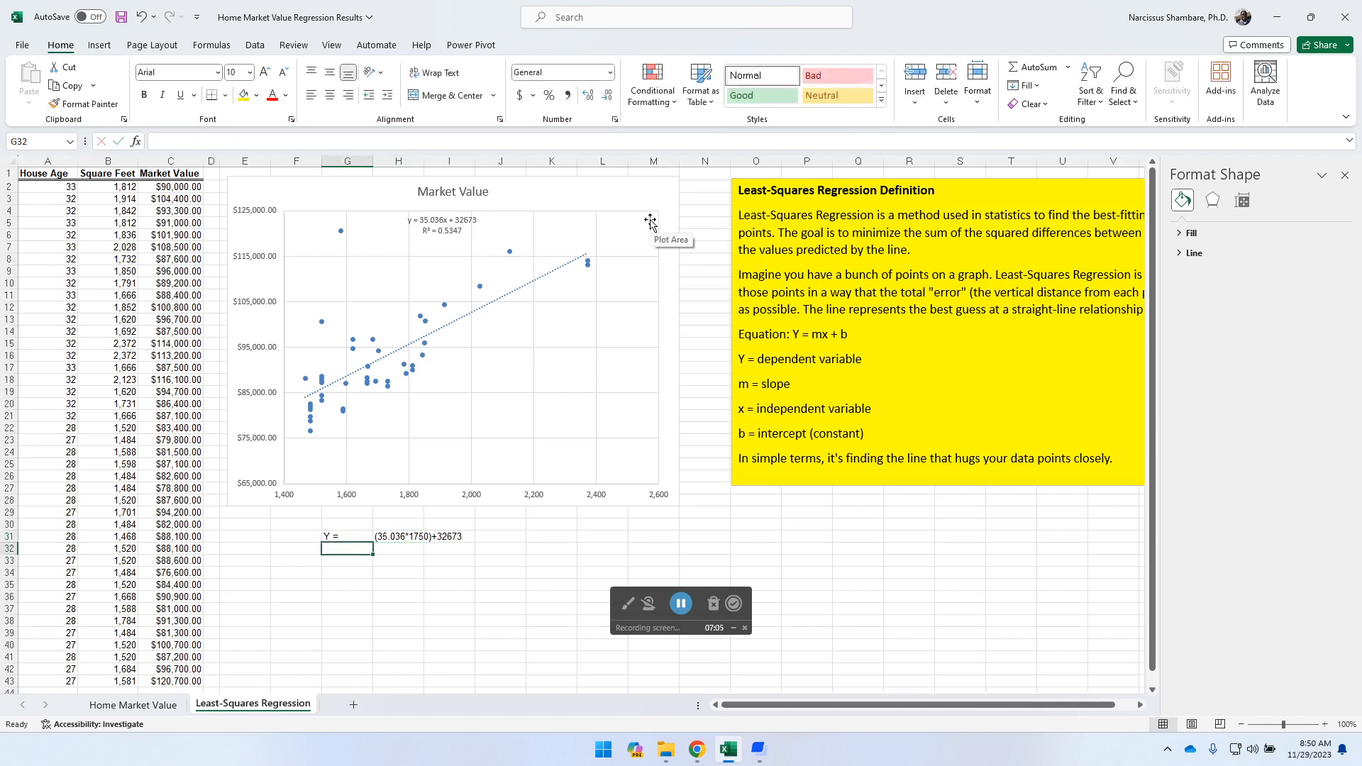
# - Copy the regression expression from H31 into H33
pyautogui.press('Up')
pyautogui.press('Down')
pyautogui.press('Down')
pyautogui.press('Right')
pyautogui.press('Up')
pyautogui.press('Up')
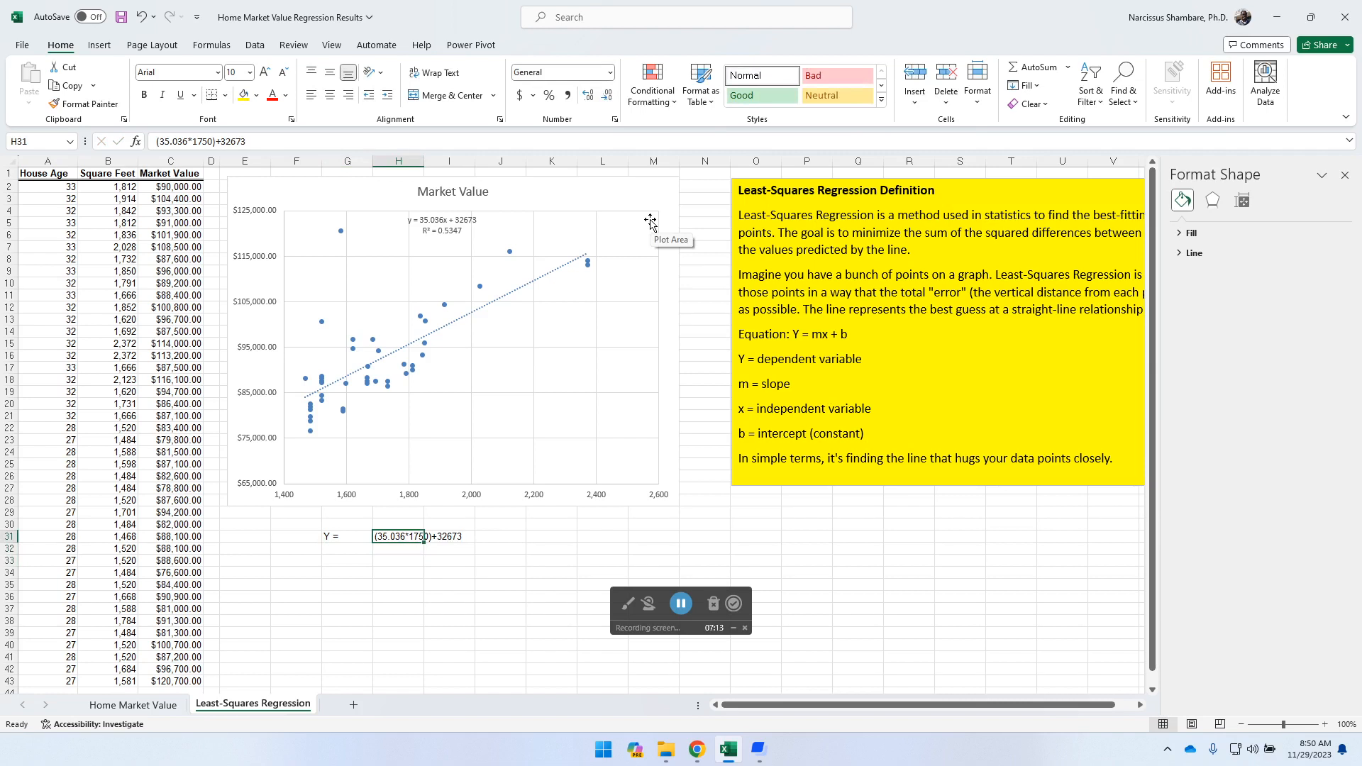
pyautogui.hotkey('ctrl', 'c')
pyautogui.press('Down')
pyautogui.press('Down')
pyautogui.press('Return')
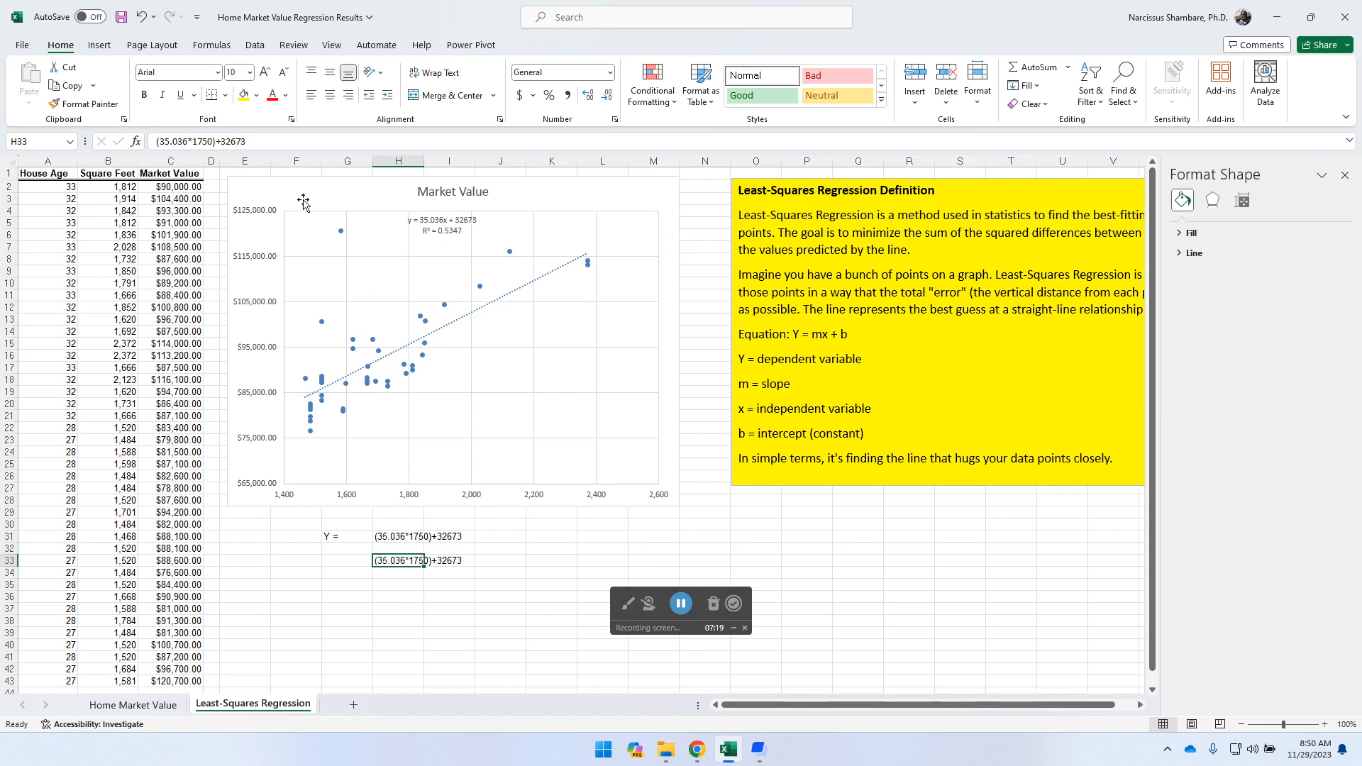
# - Turn the copied text in H33 into the formula =(35.036*1750)+32673
pyautogui.click(157, 141)
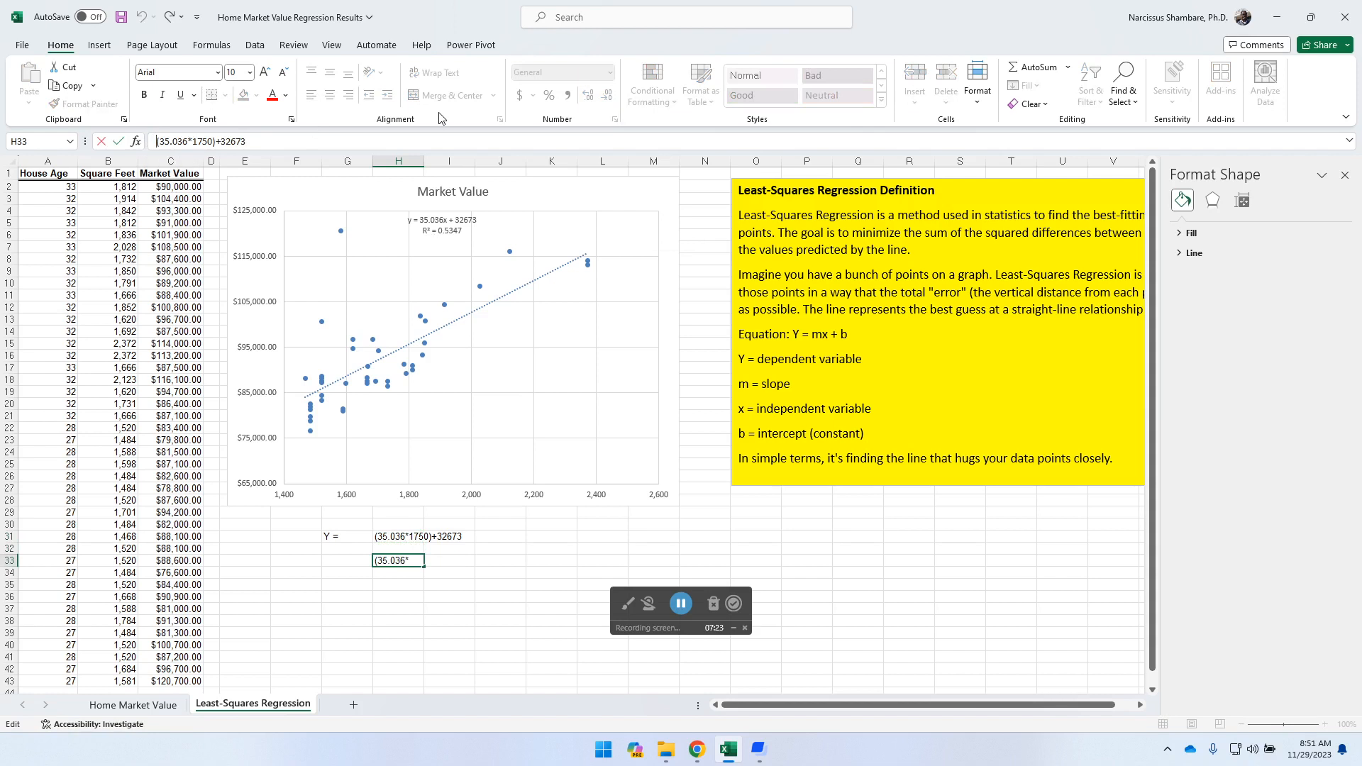
pyautogui.write('=')
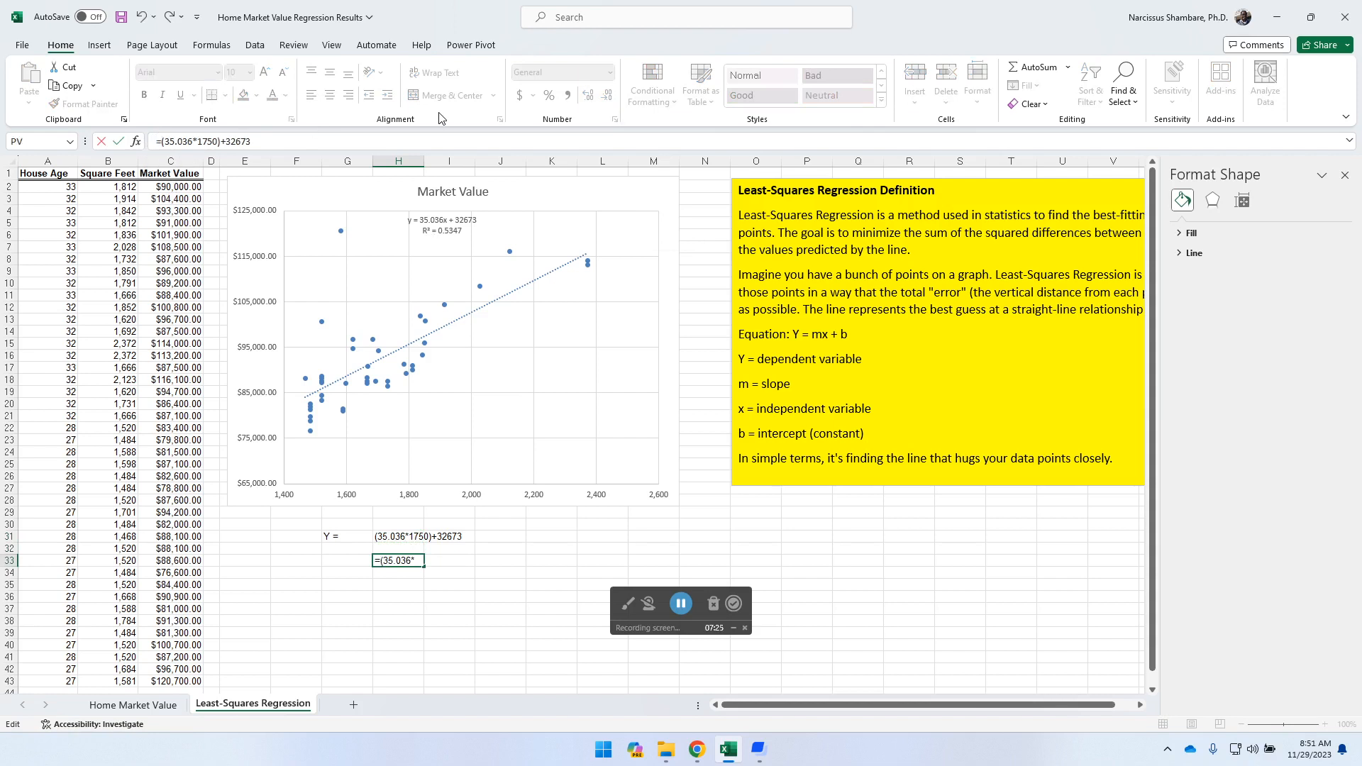
pyautogui.press('Return')
# - Apply the comma number style to the predicted market value in H33
pyautogui.press('Up')
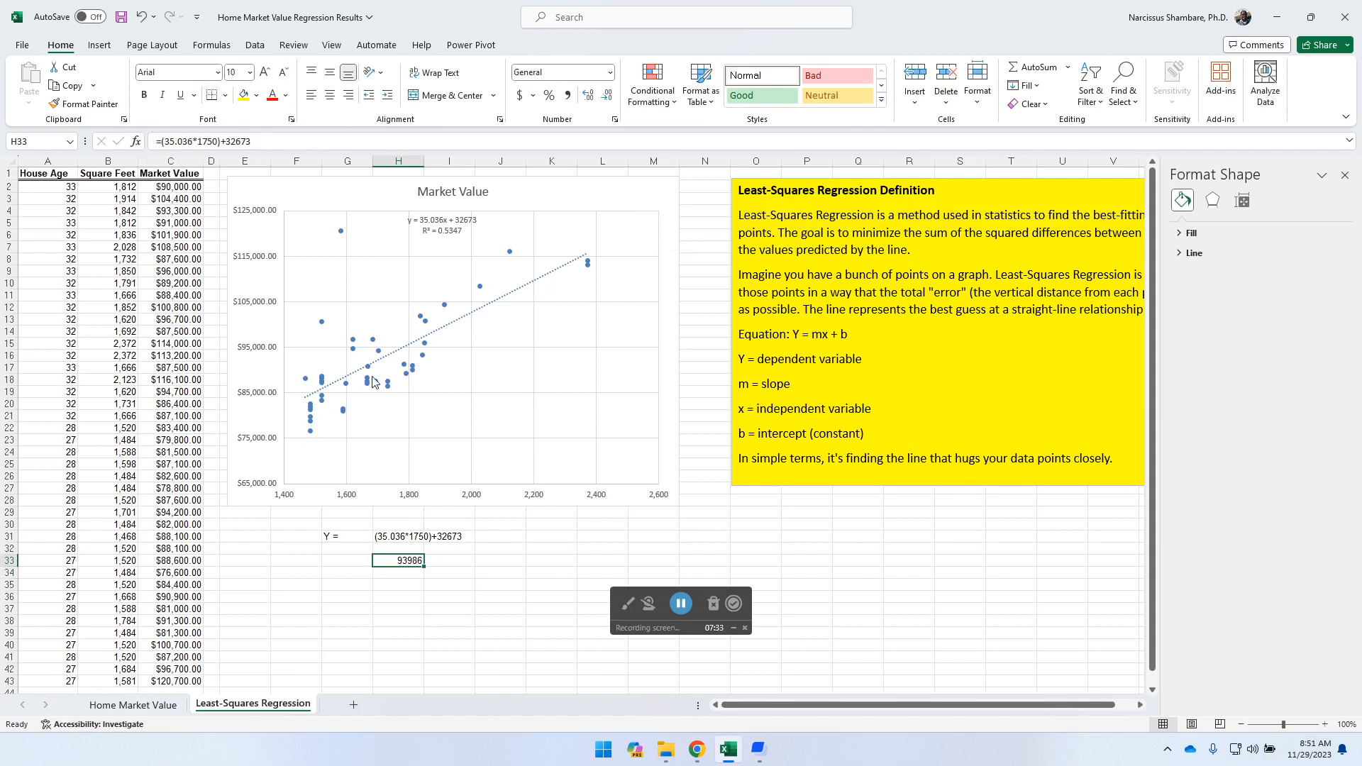
pyautogui.moveTo(374, 383)
pyautogui.click(568, 95)
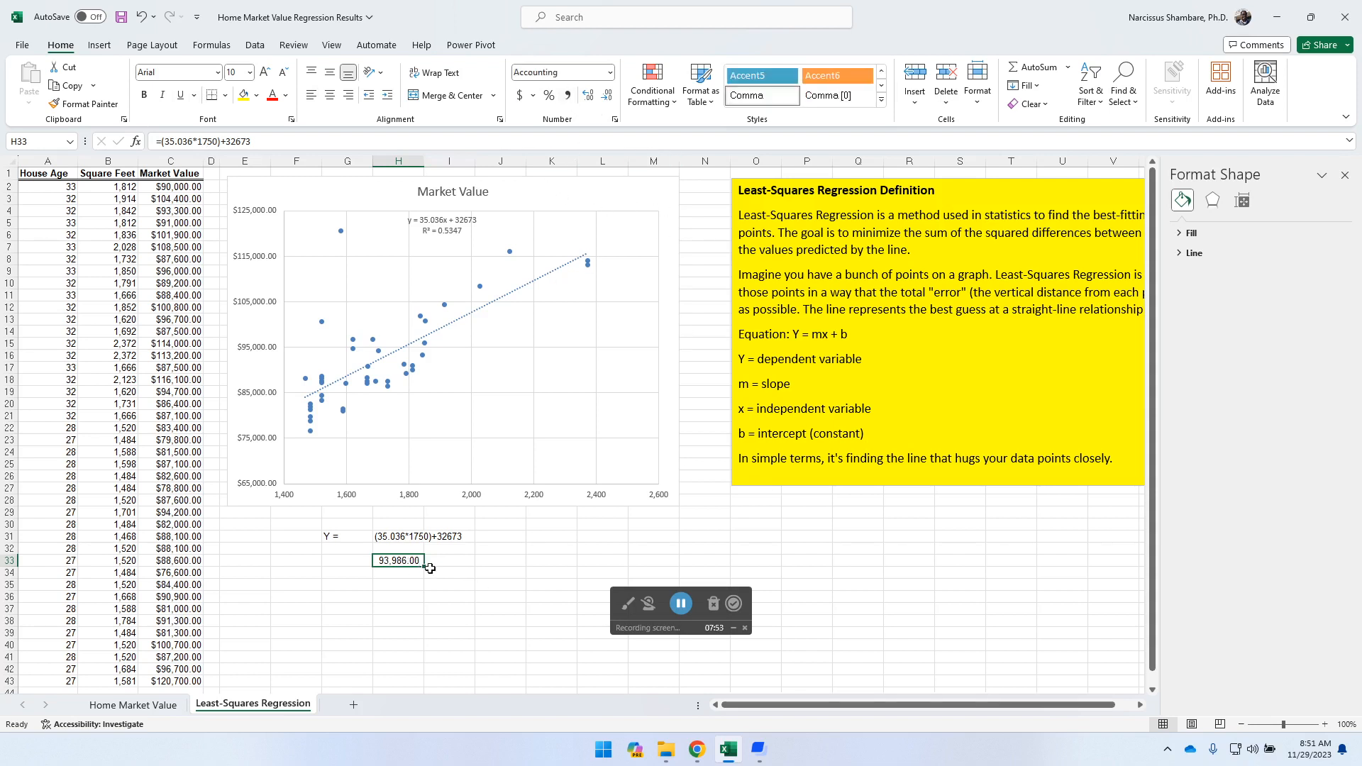
pyautogui.click(390, 575)
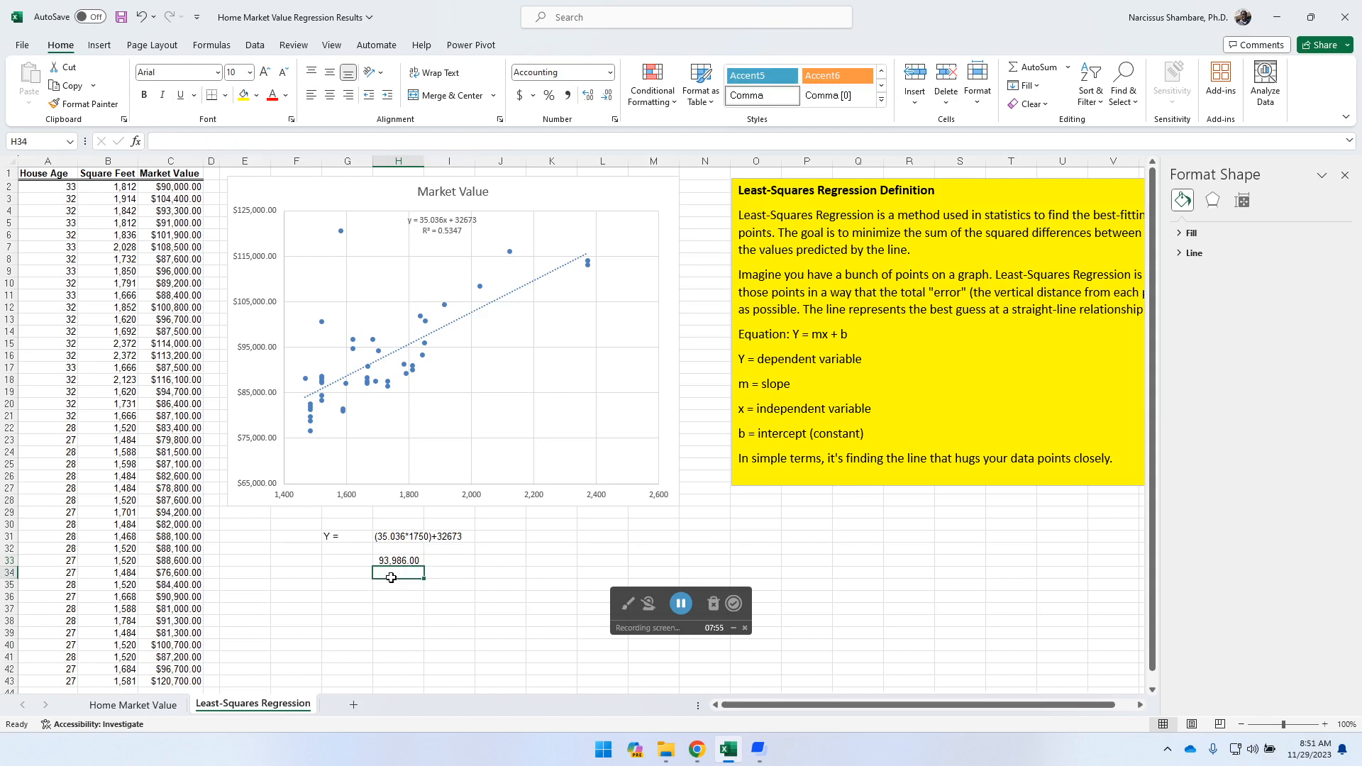
pyautogui.click(394, 563)
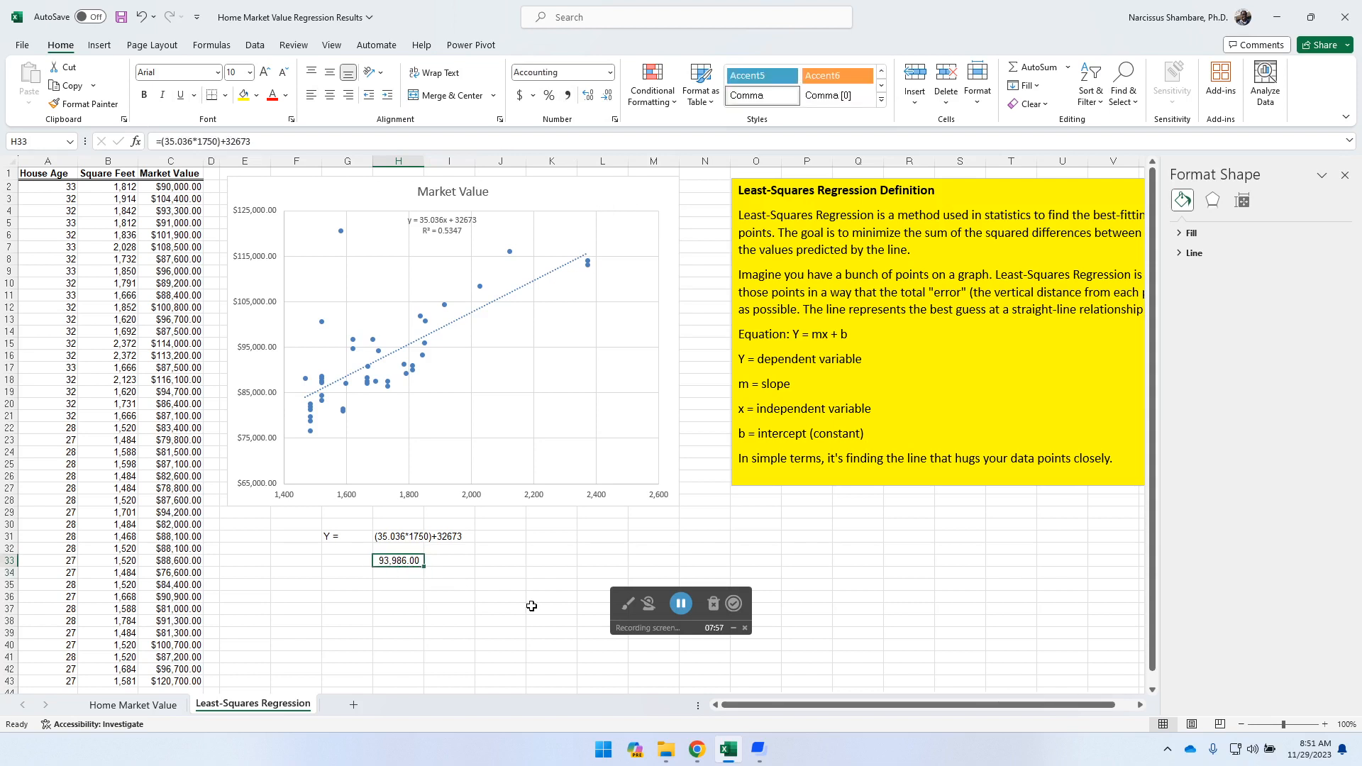